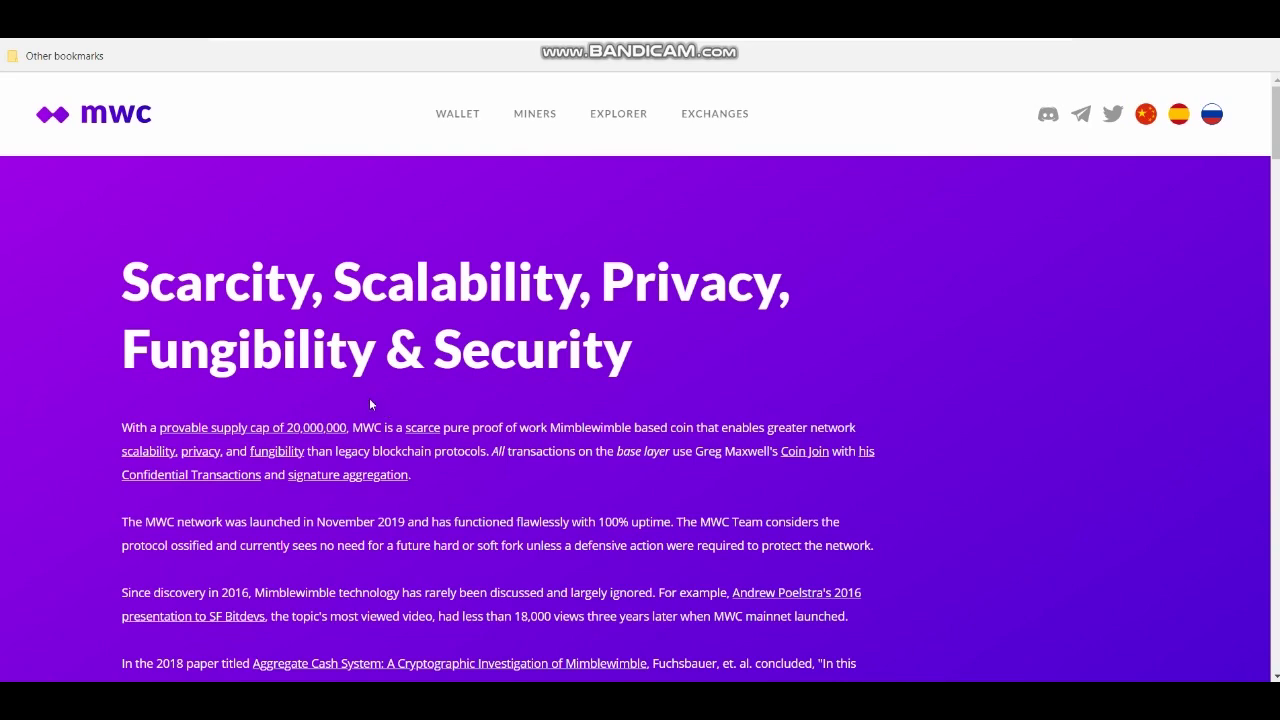
Read the MWC homepage introduction and look through the Latest News articles
{"action": "scroll", "coordinate": [370, 404], "scroll_direction": "down", "scroll_amount": 2}
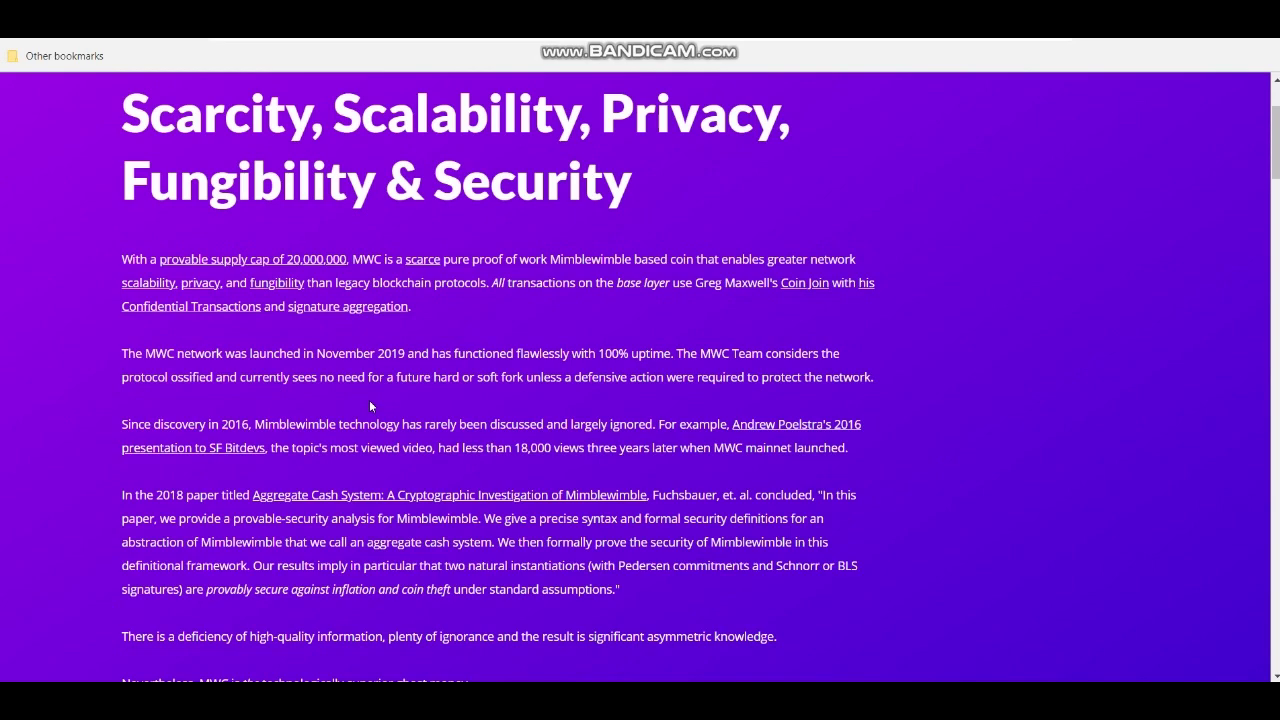
{"action": "scroll", "coordinate": [370, 404], "scroll_direction": "down", "scroll_amount": 1}
{"action": "scroll", "coordinate": [370, 404], "scroll_direction": "down", "scroll_amount": 1}
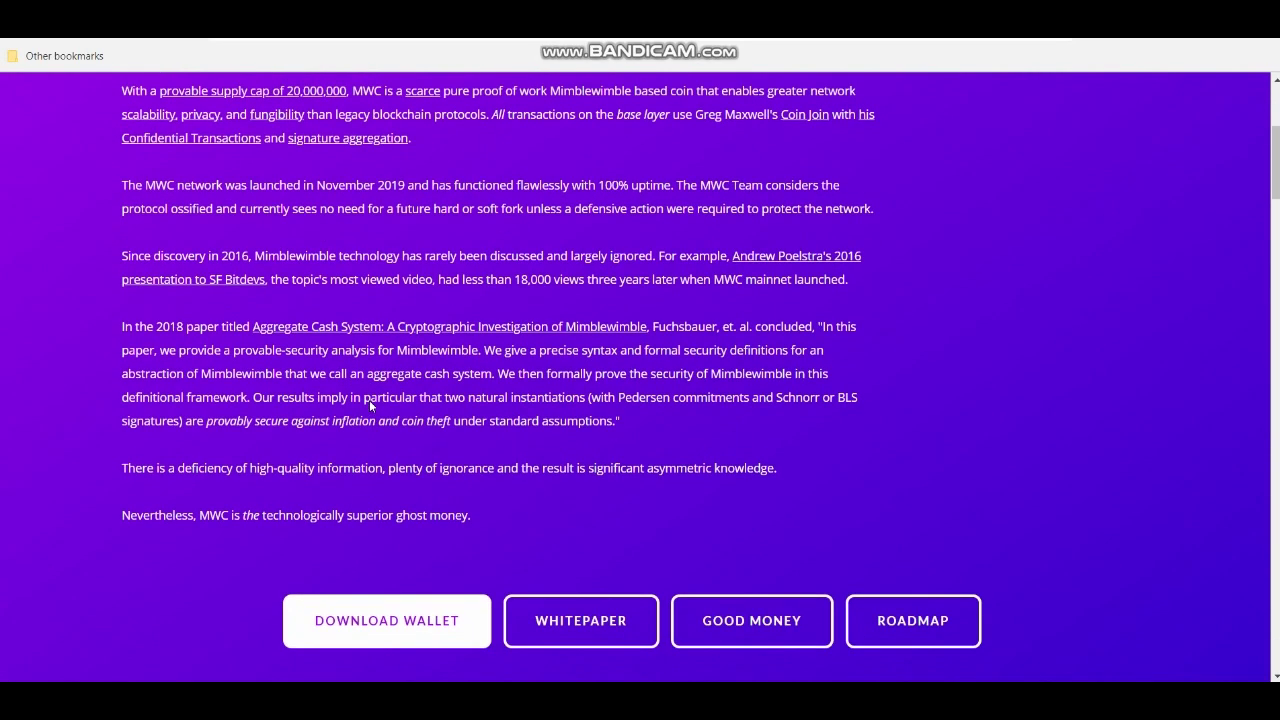
{"action": "scroll", "coordinate": [369, 400], "scroll_direction": "down", "scroll_amount": 2}
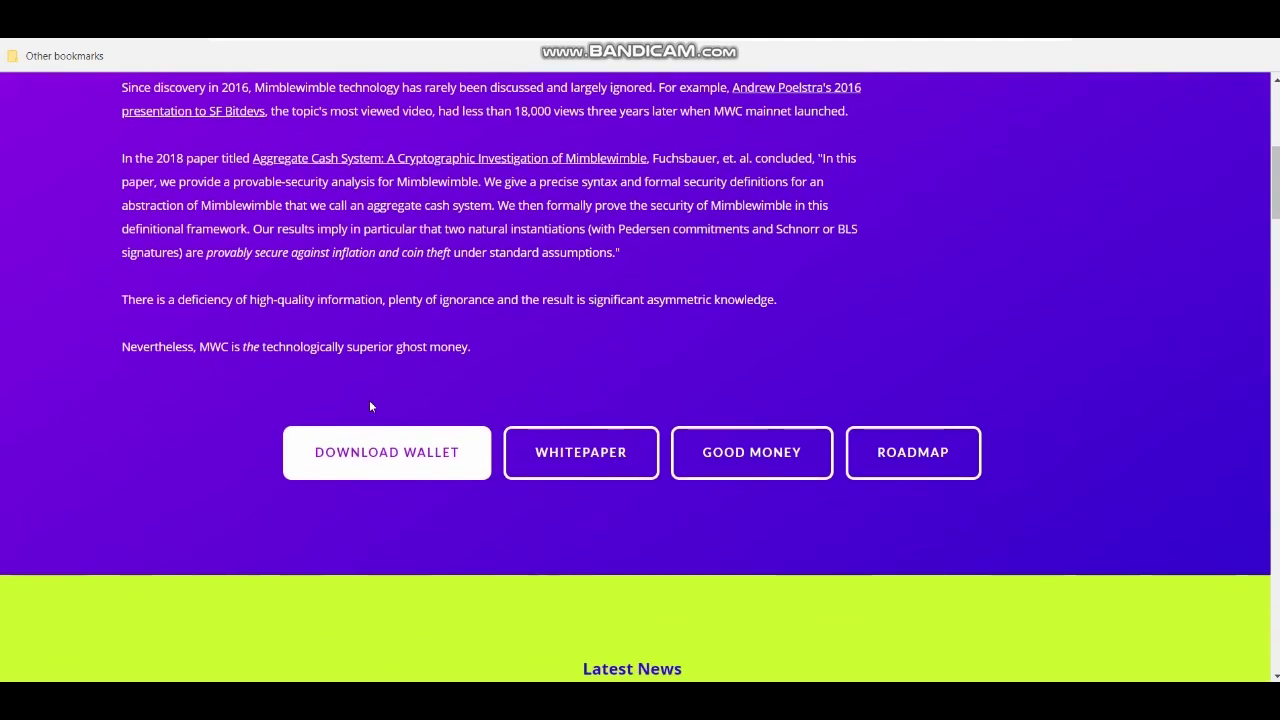
{"action": "scroll", "coordinate": [369, 400], "scroll_direction": "down", "scroll_amount": 1}
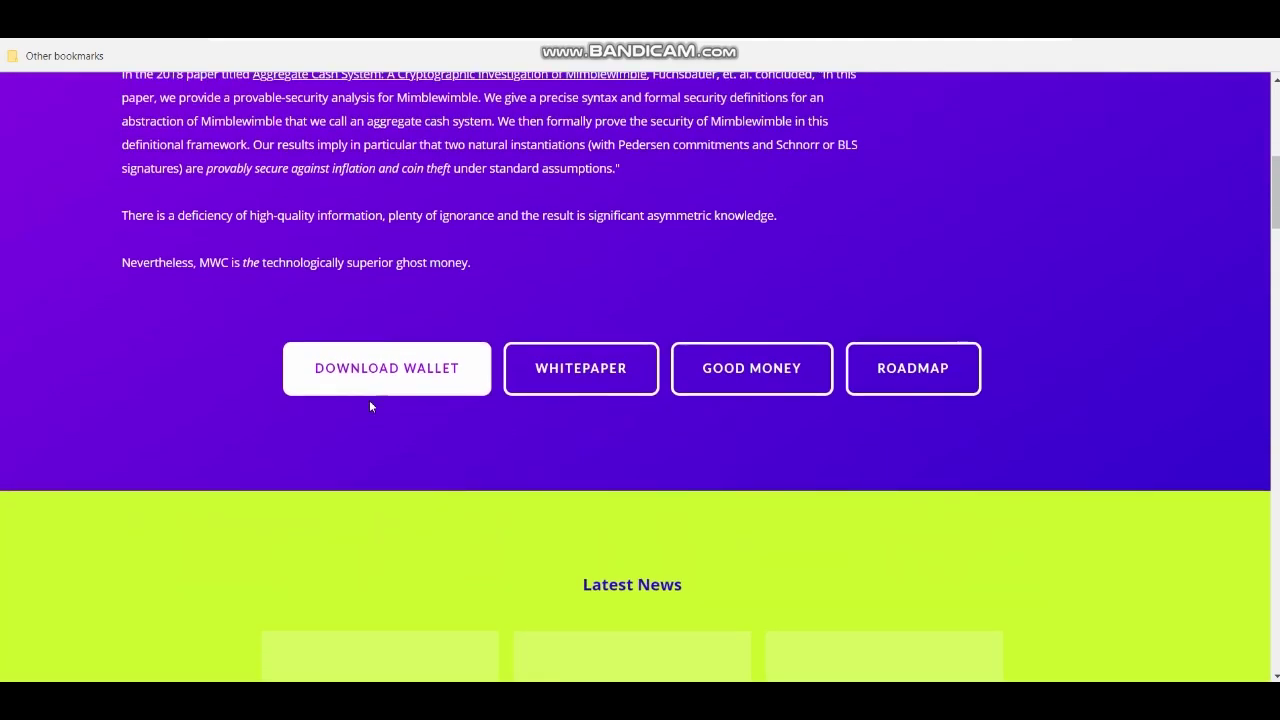
{"action": "scroll", "coordinate": [369, 405], "scroll_direction": "down", "scroll_amount": 3}
{"action": "scroll", "coordinate": [369, 406], "scroll_direction": "down", "scroll_amount": 4}
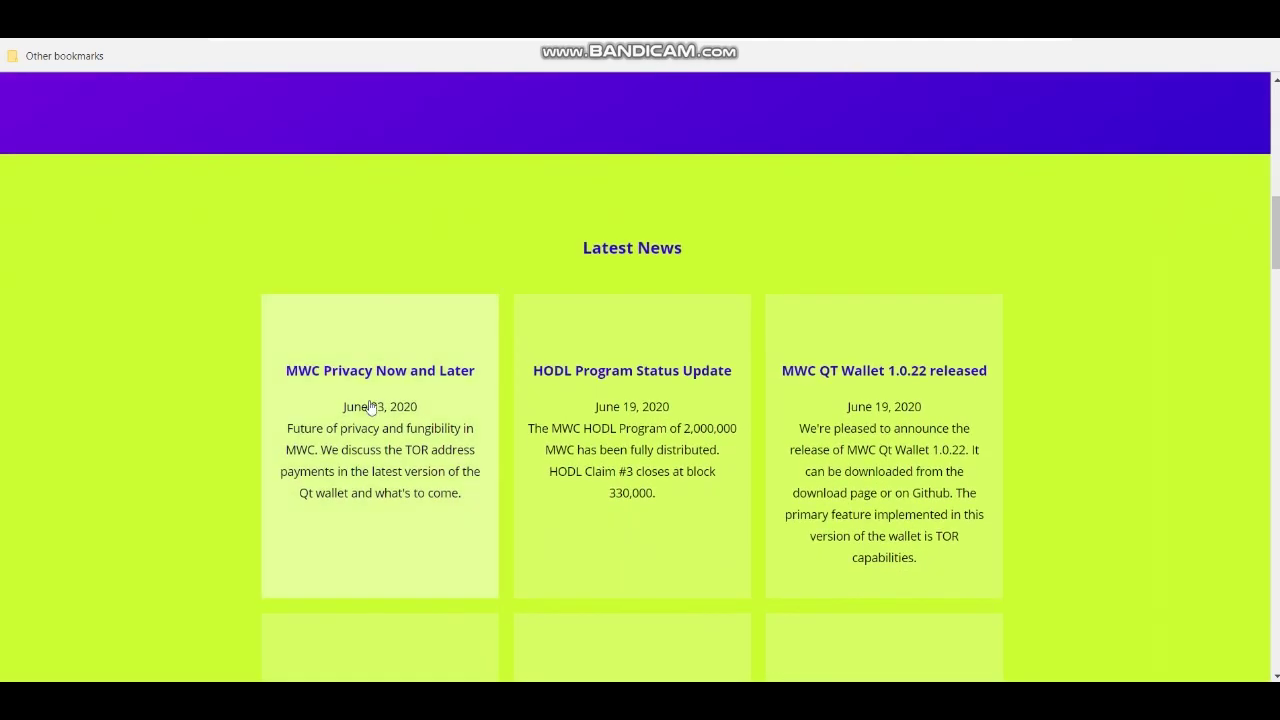
{"action": "scroll", "coordinate": [370, 407], "scroll_direction": "down", "scroll_amount": 1}
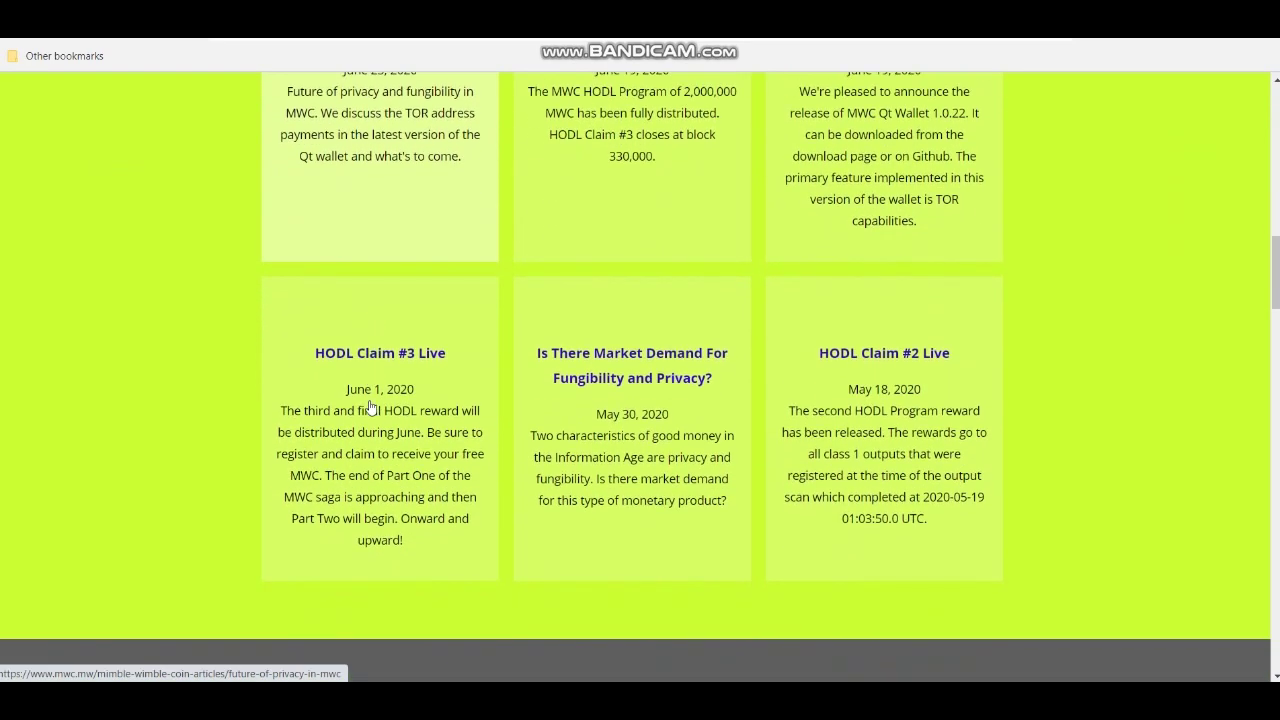
{"action": "scroll", "coordinate": [369, 406], "scroll_direction": "down", "scroll_amount": 2}
{"action": "scroll", "coordinate": [369, 406], "scroll_direction": "up", "scroll_amount": 1}
{"action": "scroll", "coordinate": [369, 406], "scroll_direction": "down", "scroll_amount": 3}
{"action": "scroll", "coordinate": [369, 406], "scroll_direction": "down", "scroll_amount": 1}
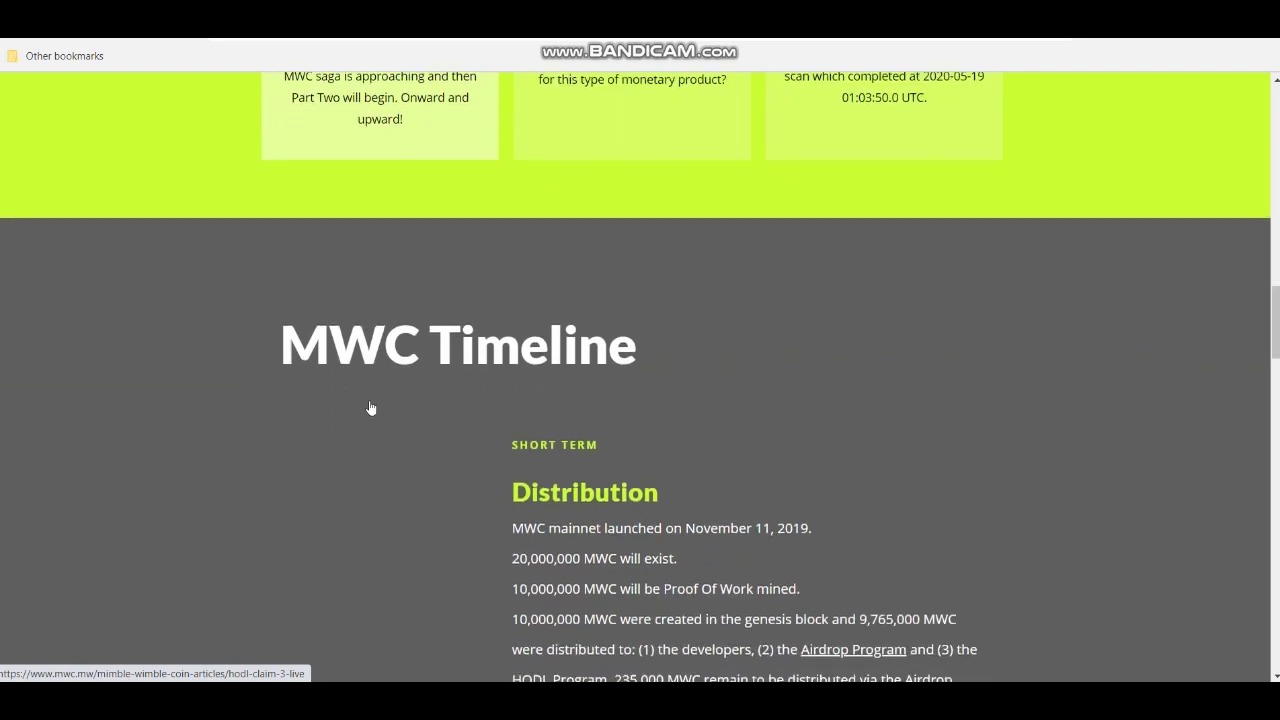
Read the short-term Distribution section of the MWC Timeline, including the airdrop and HODL Program details
{"action": "scroll", "coordinate": [369, 406], "scroll_direction": "down", "scroll_amount": 1}
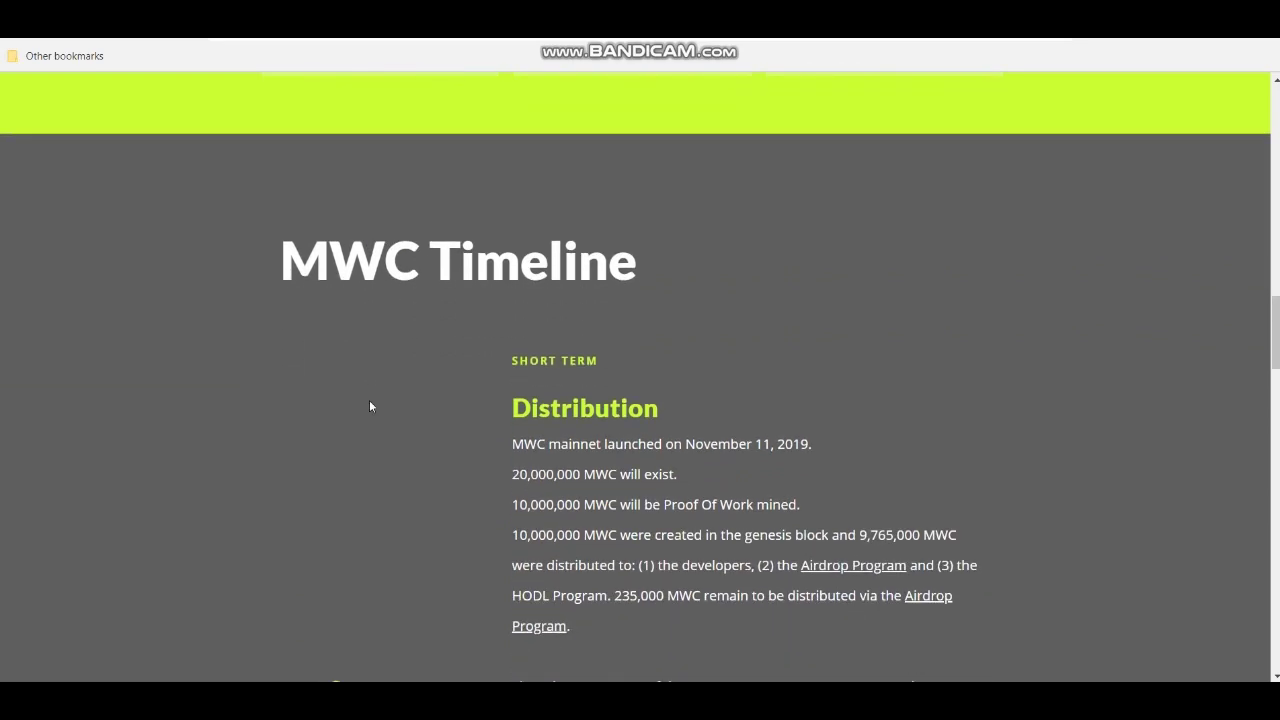
{"action": "scroll", "coordinate": [370, 407], "scroll_direction": "down", "scroll_amount": 2}
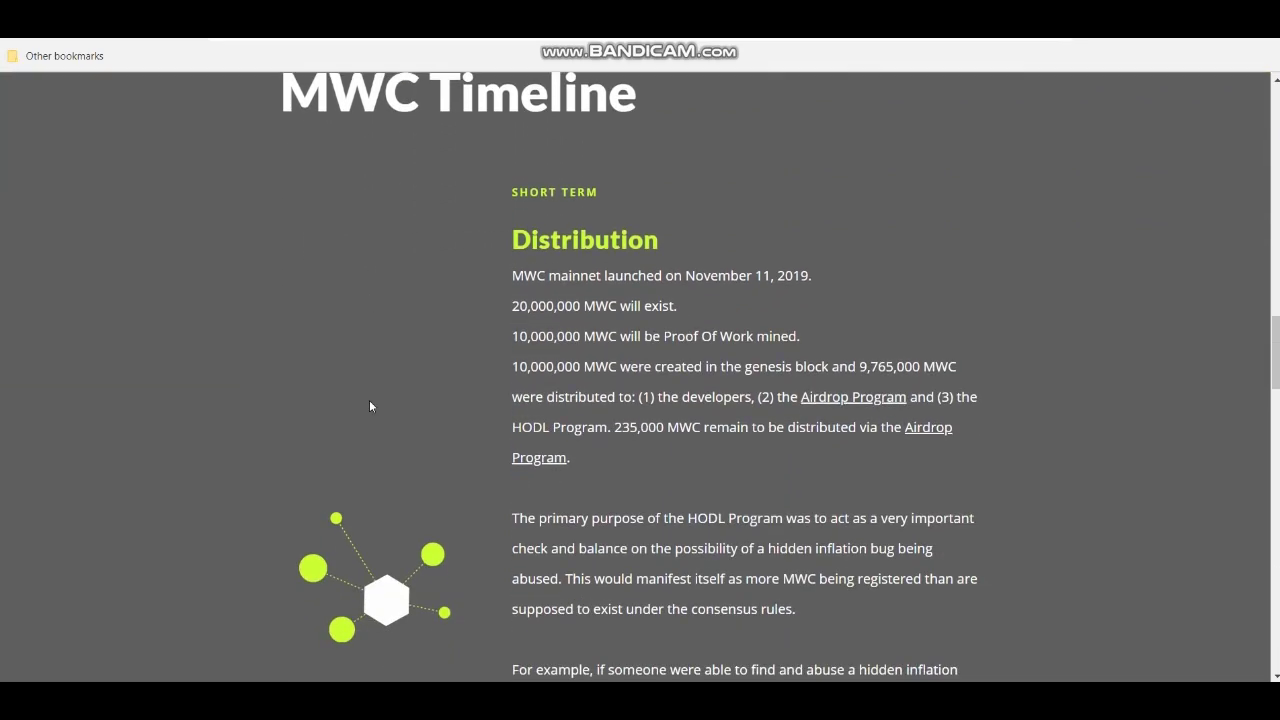
{"action": "scroll", "coordinate": [370, 406], "scroll_direction": "up", "scroll_amount": 1}
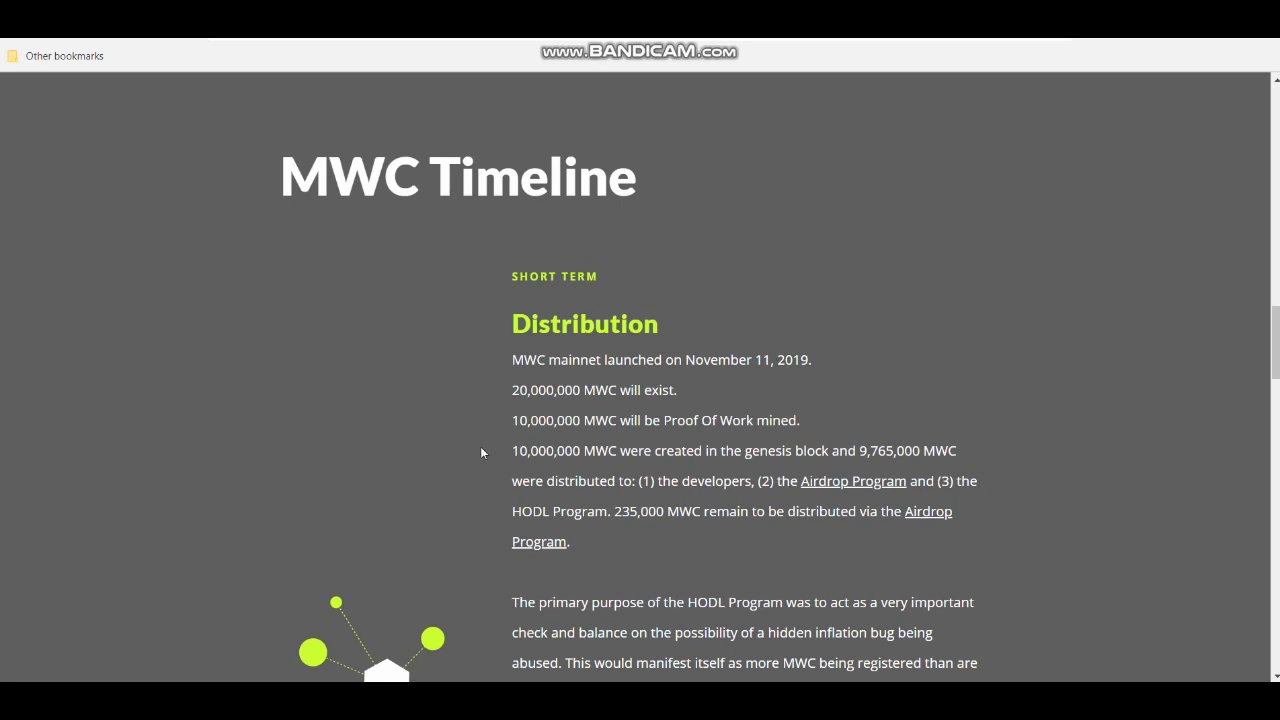
{"action": "scroll", "coordinate": [480, 452], "scroll_direction": "down", "scroll_amount": 2}
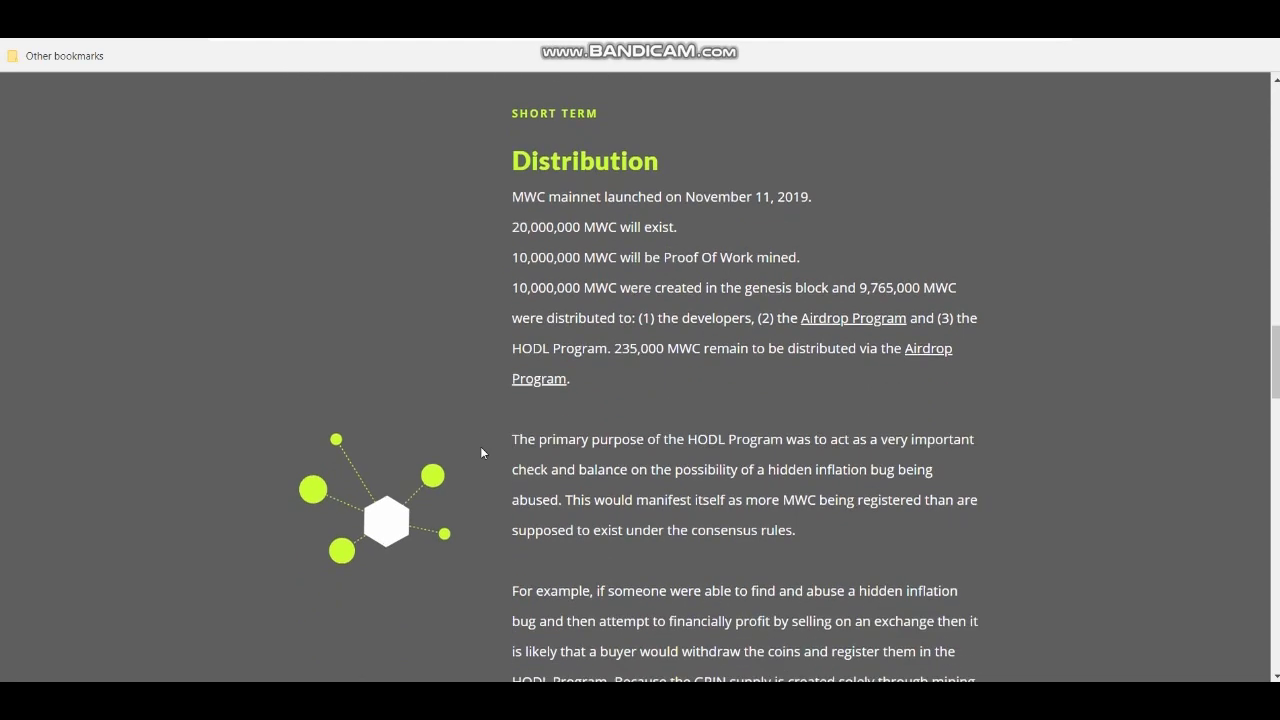
{"action": "scroll", "coordinate": [480, 452], "scroll_direction": "down", "scroll_amount": 1}
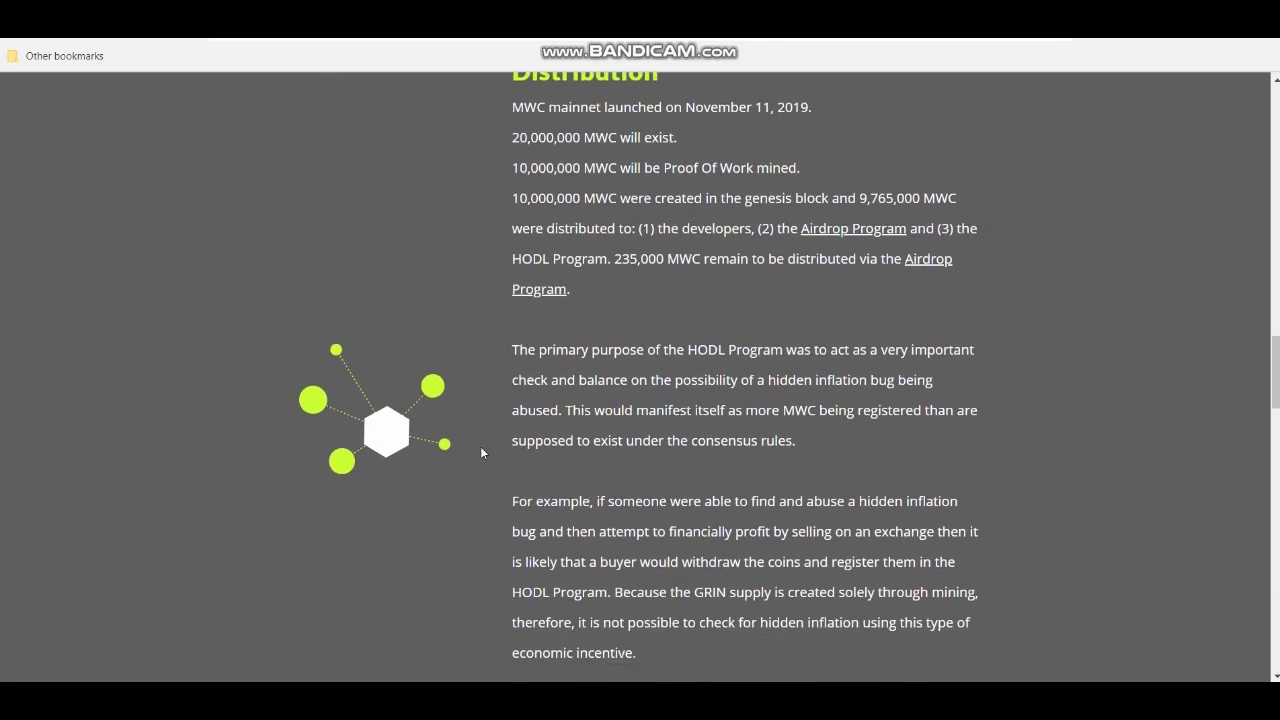
{"action": "scroll", "coordinate": [480, 452], "scroll_direction": "down", "scroll_amount": 1}
{"action": "scroll", "coordinate": [480, 452], "scroll_direction": "down", "scroll_amount": 1}
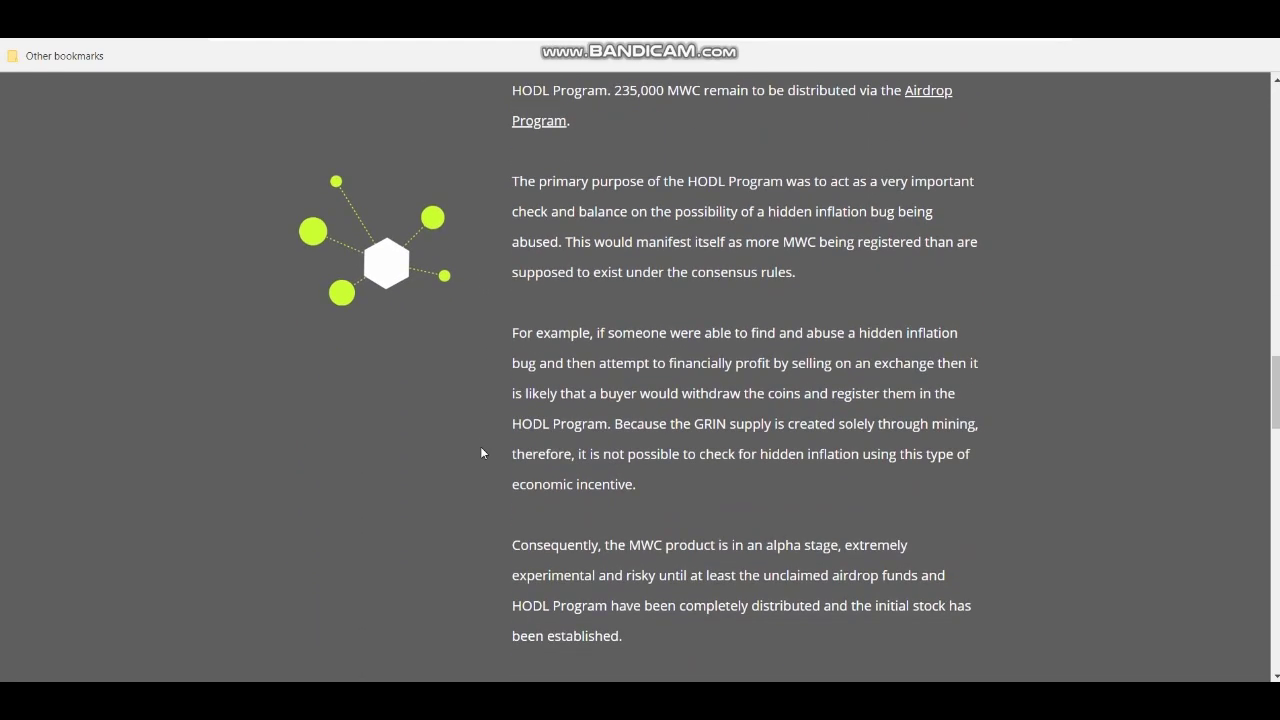
{"action": "scroll", "coordinate": [480, 452], "scroll_direction": "down", "scroll_amount": 1}
{"action": "scroll", "coordinate": [481, 452], "scroll_direction": "down", "scroll_amount": 1}
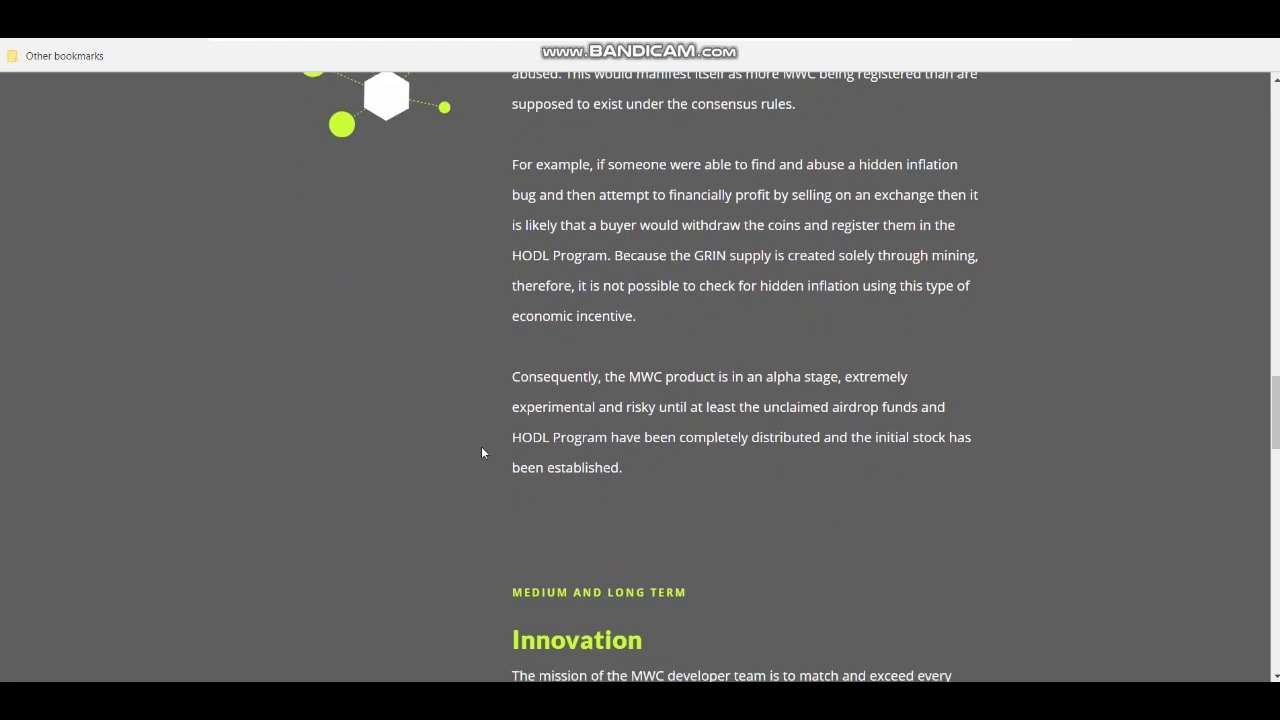
Read the medium and long term Innovation section, and check the Connect with MWC links and footer resources
{"action": "scroll", "coordinate": [481, 452], "scroll_direction": "down", "scroll_amount": 1}
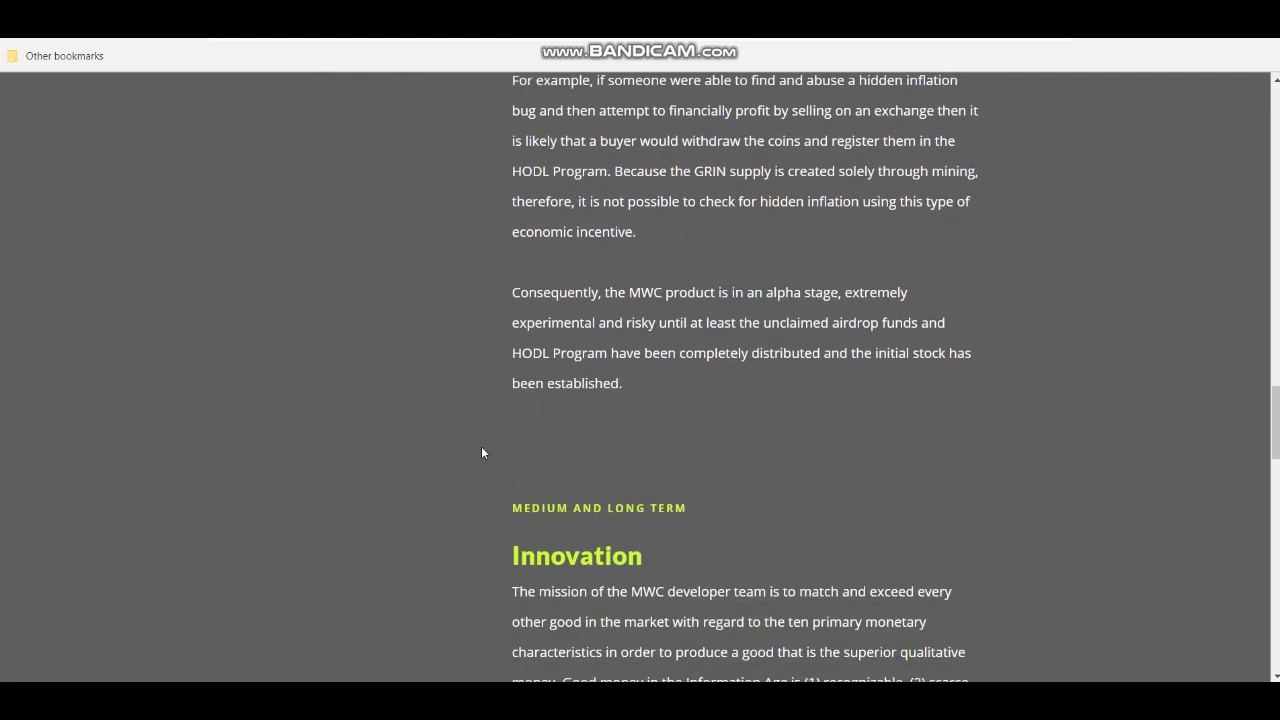
{"action": "scroll", "coordinate": [481, 452], "scroll_direction": "down", "scroll_amount": 1}
{"action": "scroll", "coordinate": [481, 452], "scroll_direction": "down", "scroll_amount": 1}
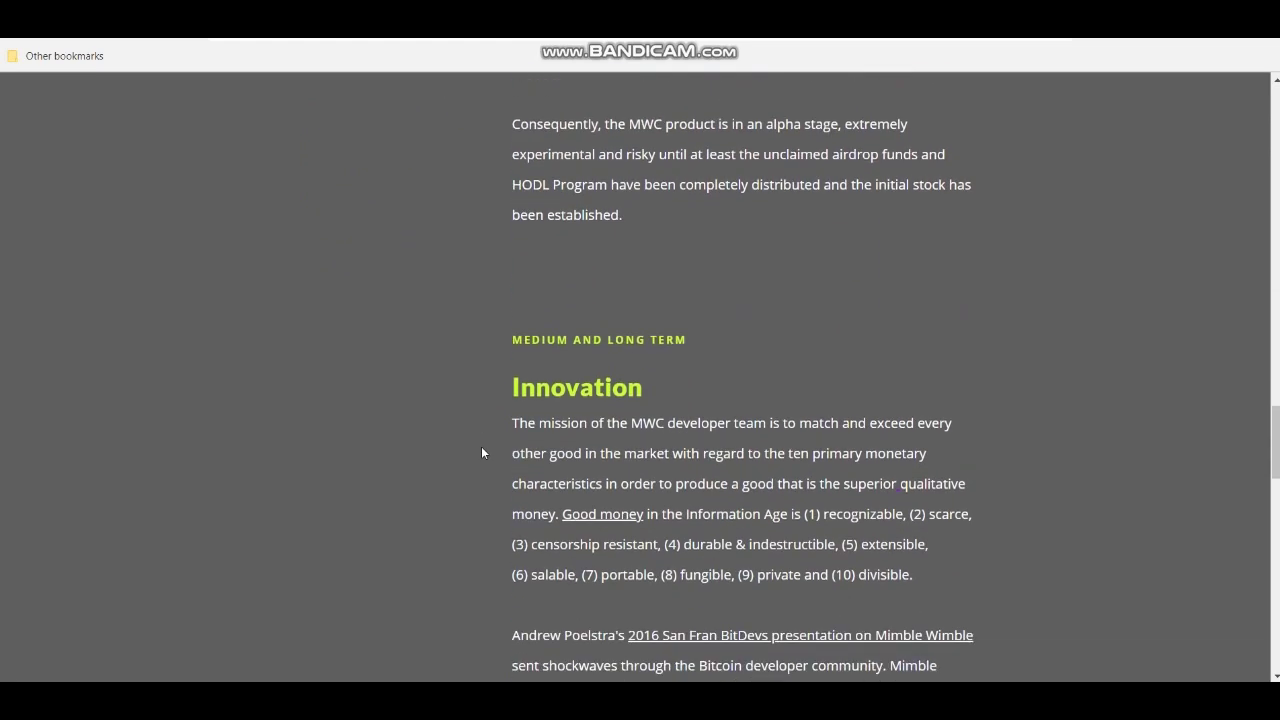
{"action": "scroll", "coordinate": [481, 452], "scroll_direction": "down", "scroll_amount": 1}
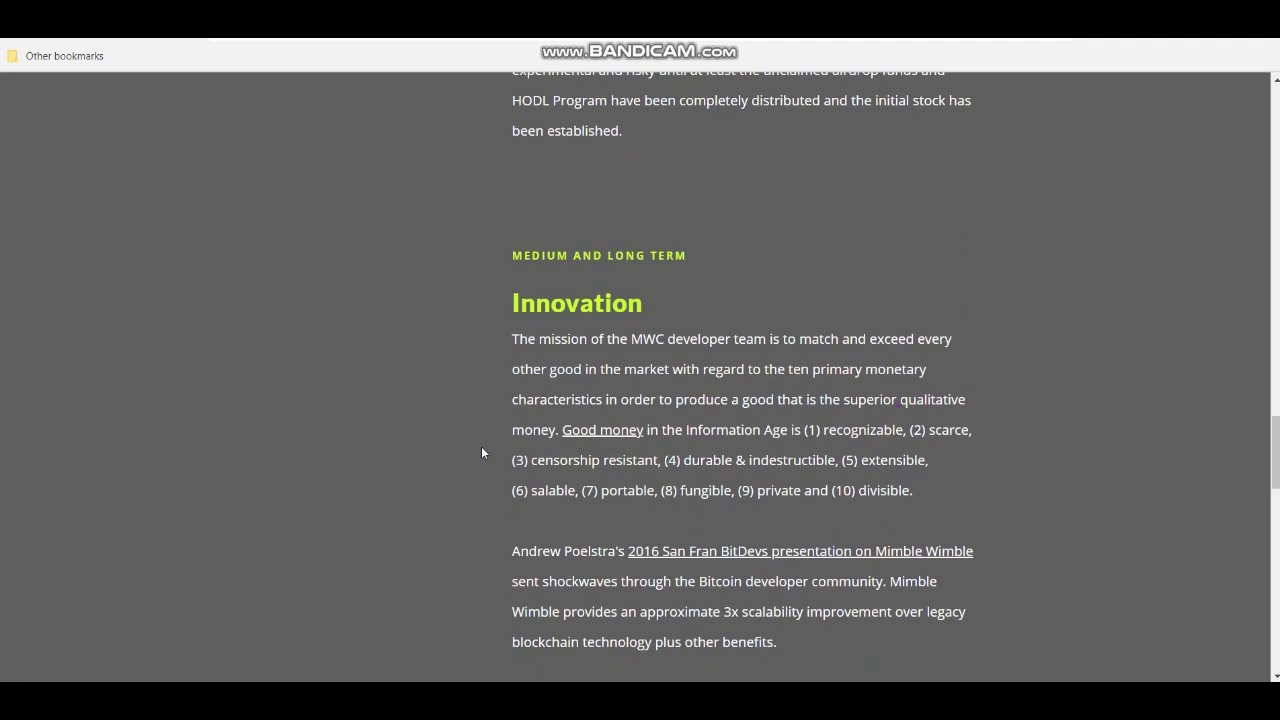
{"action": "scroll", "coordinate": [481, 452], "scroll_direction": "down", "scroll_amount": 1}
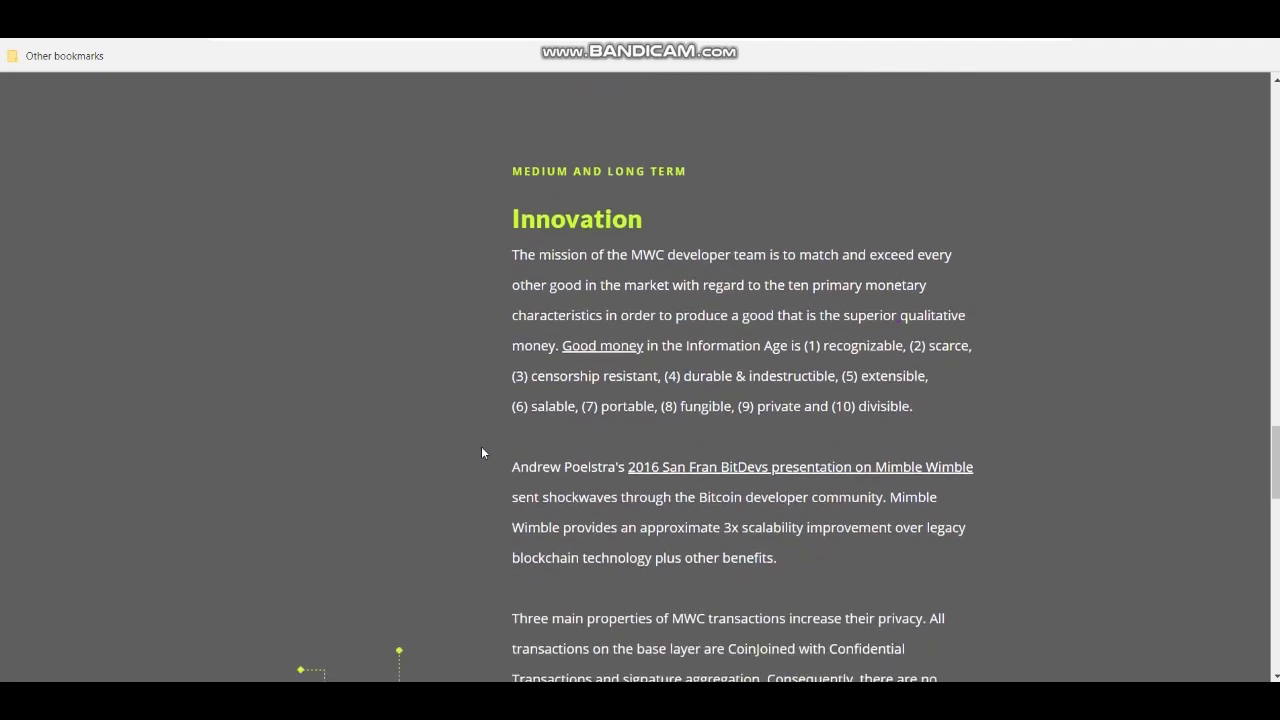
{"action": "scroll", "coordinate": [481, 452], "scroll_direction": "down", "scroll_amount": 1}
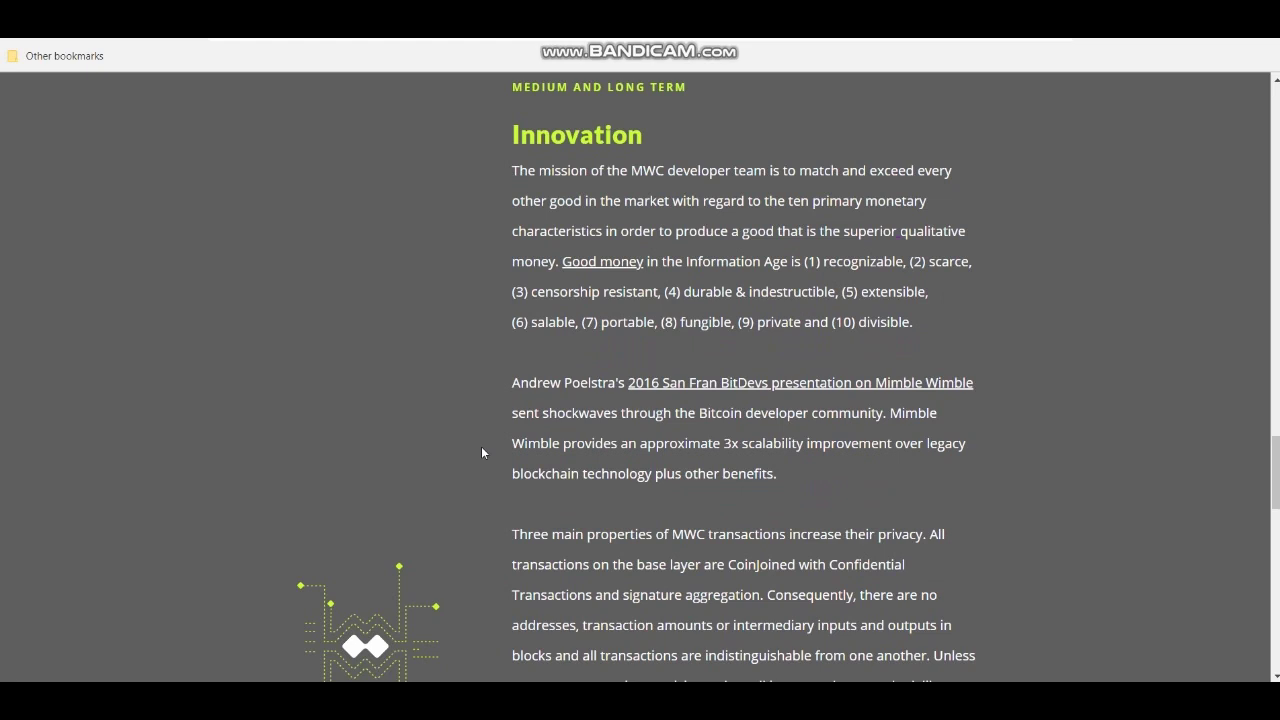
{"action": "scroll", "coordinate": [481, 452], "scroll_direction": "down", "scroll_amount": 1}
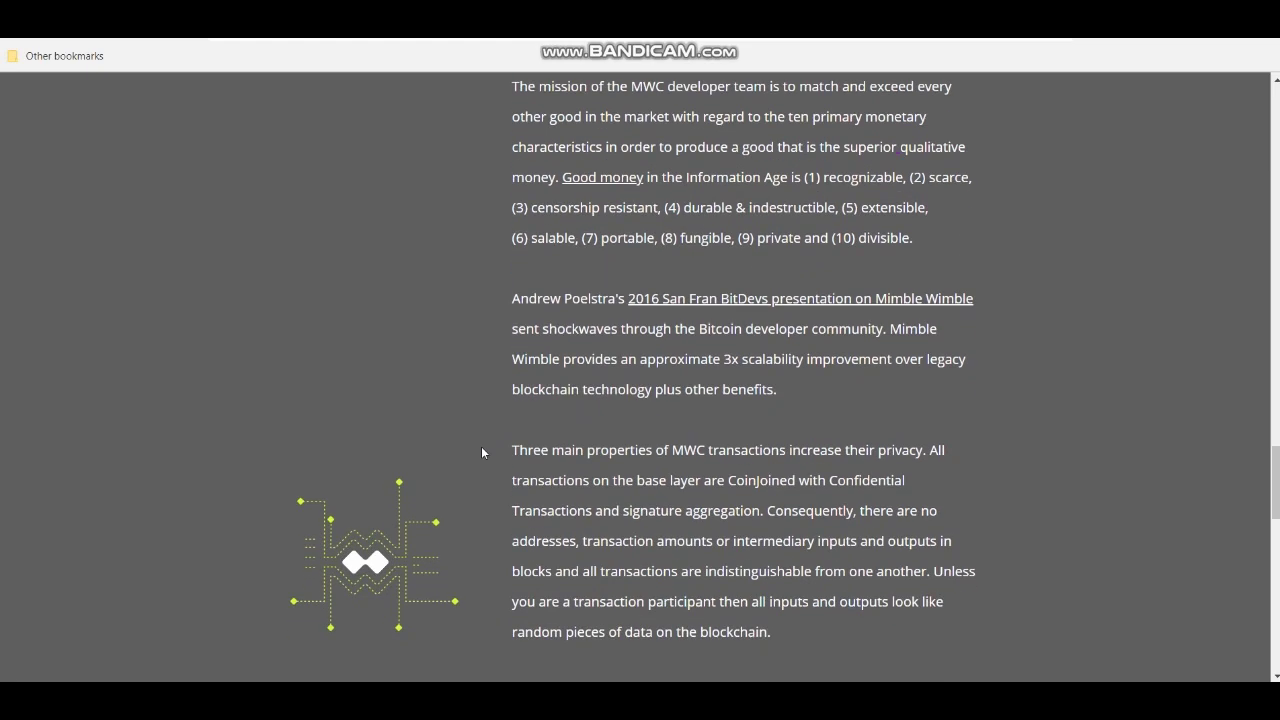
{"action": "scroll", "coordinate": [481, 452], "scroll_direction": "down", "scroll_amount": 1}
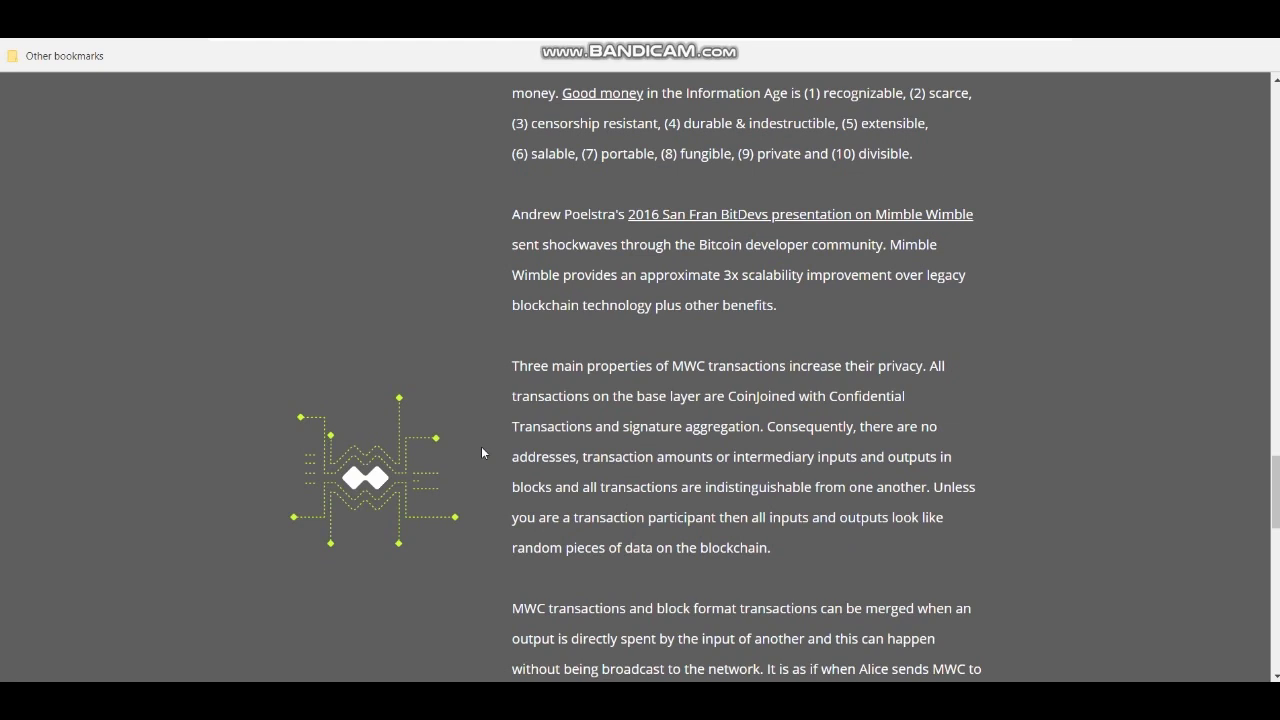
{"action": "scroll", "coordinate": [481, 452], "scroll_direction": "down", "scroll_amount": 1}
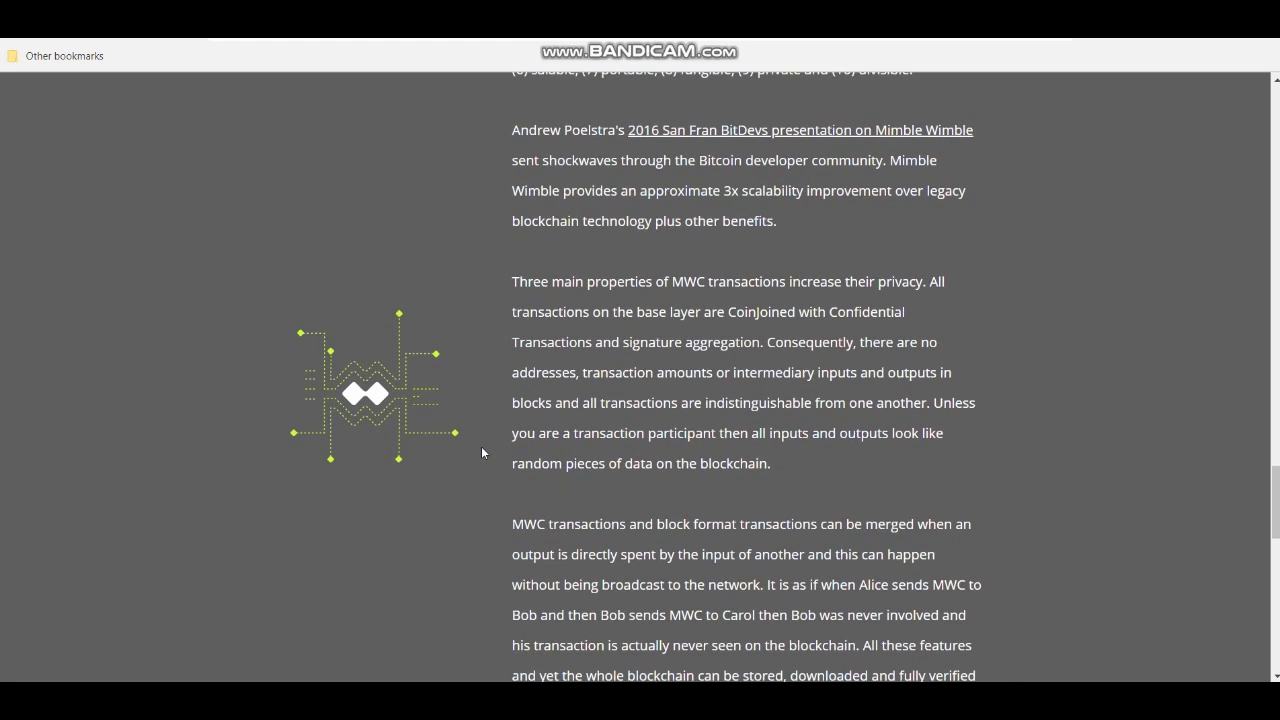
{"action": "scroll", "coordinate": [481, 448], "scroll_direction": "down", "scroll_amount": 5}
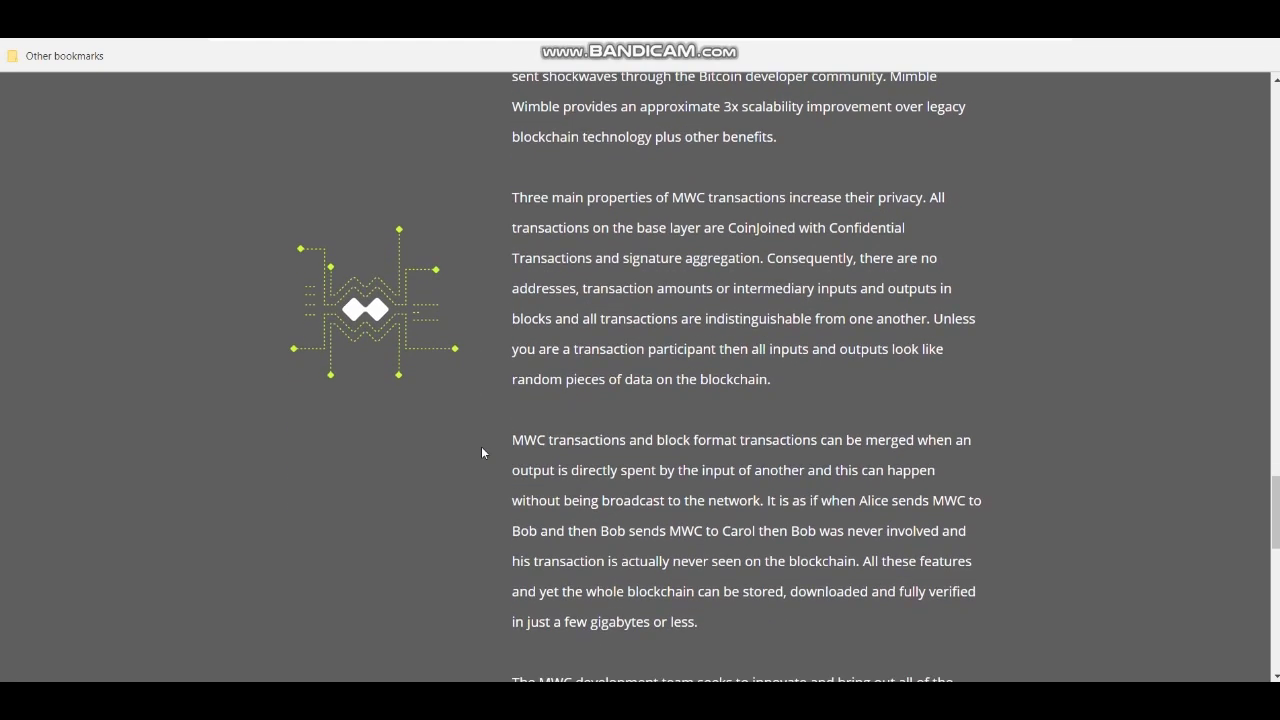
{"action": "scroll", "coordinate": [481, 452], "scroll_direction": "down", "scroll_amount": 6}
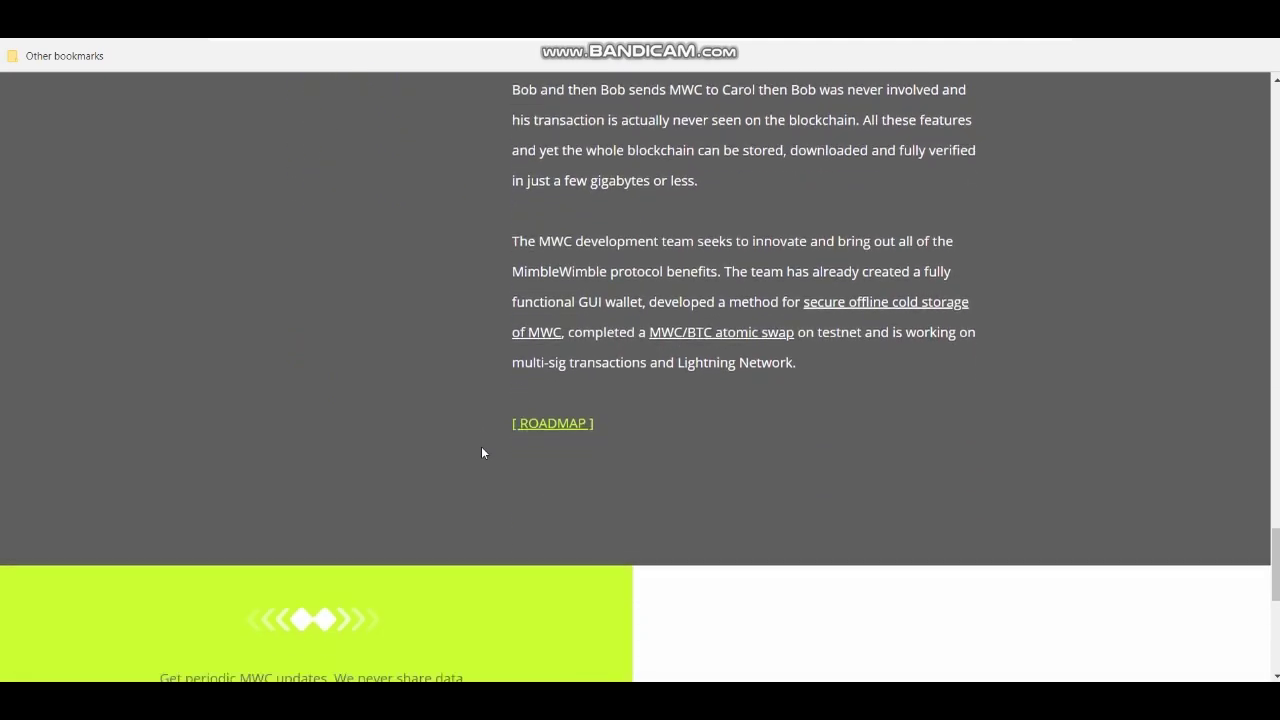
{"action": "scroll", "coordinate": [484, 453], "scroll_direction": "down", "scroll_amount": 1}
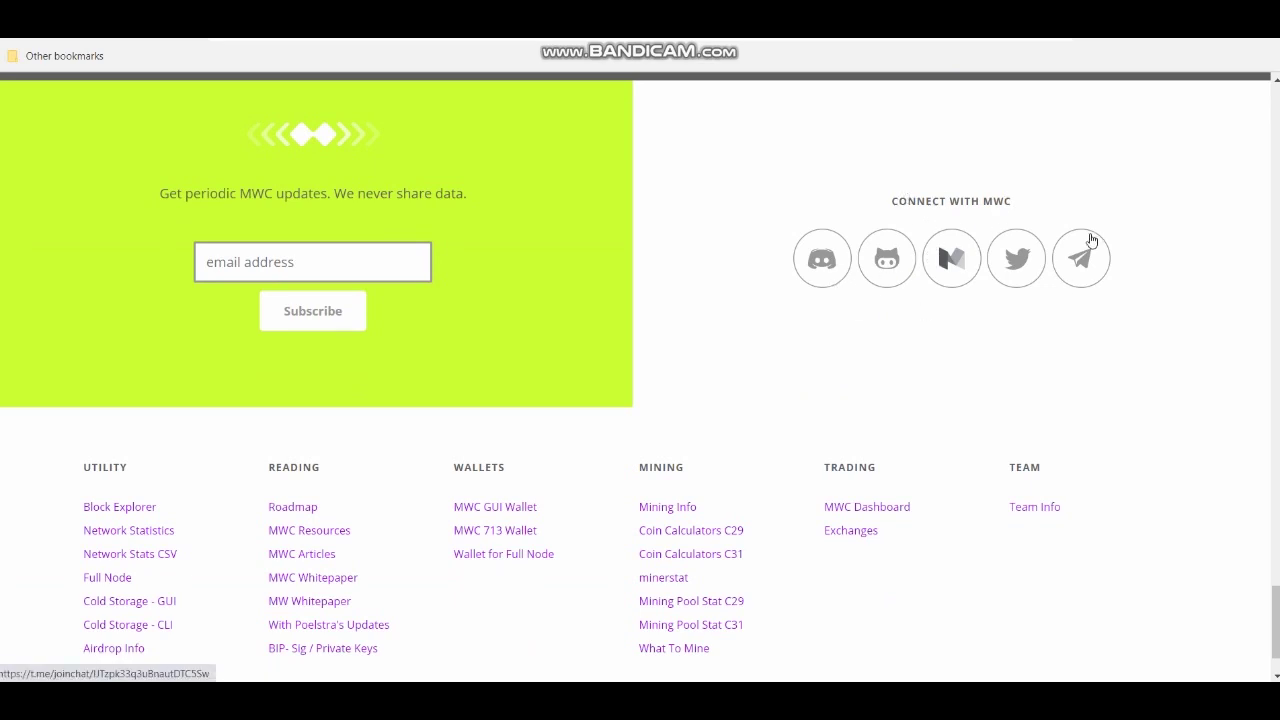
{"action": "scroll", "coordinate": [967, 393], "scroll_direction": "up", "scroll_amount": 2}
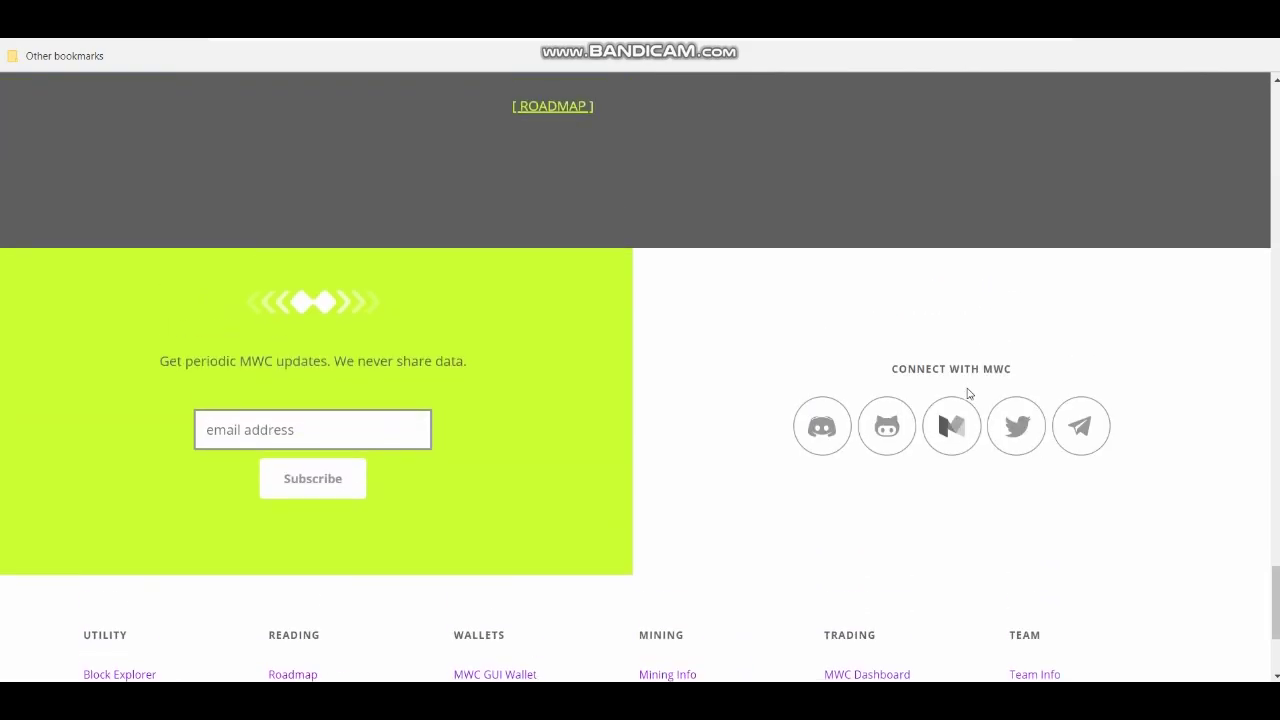
Return to the homepage header and open the GUI Wallet Download page
{"action": "scroll", "coordinate": [580, 274], "scroll_direction": "up", "scroll_amount": 8}
{"action": "scroll", "coordinate": [592, 274], "scroll_direction": "up", "scroll_amount": 20}
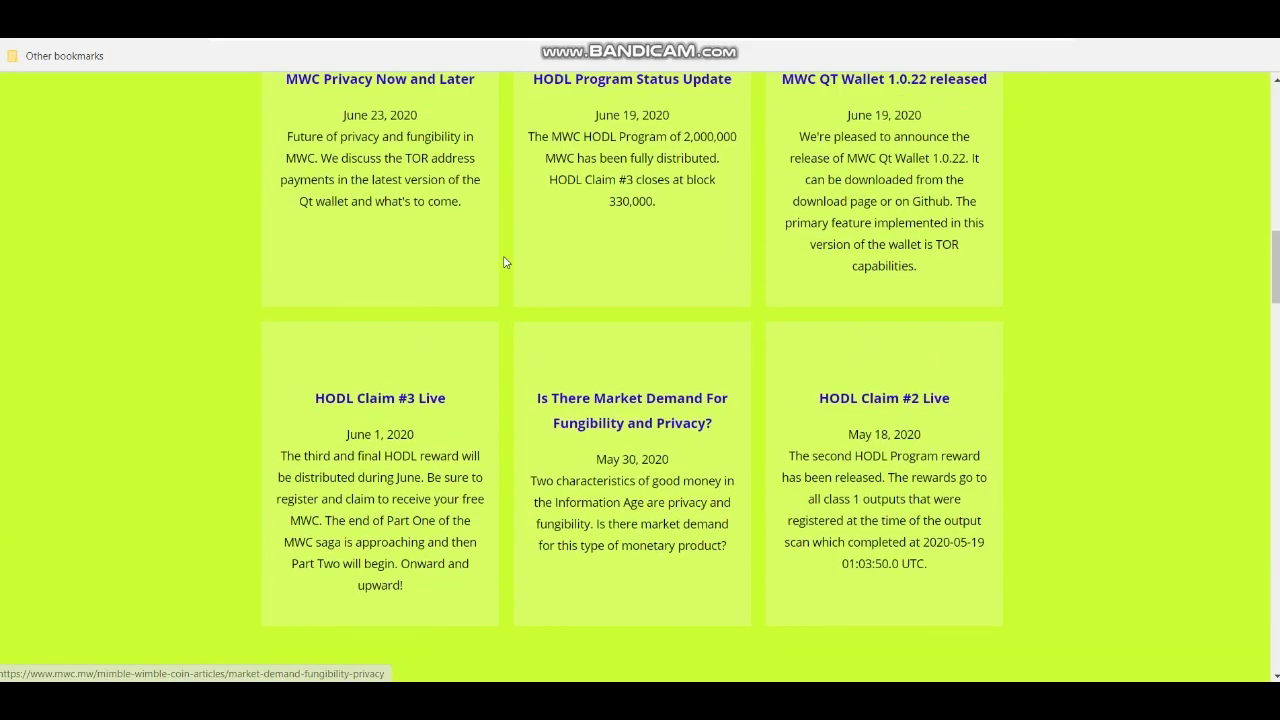
{"action": "scroll", "coordinate": [505, 262], "scroll_direction": "up", "scroll_amount": 15}
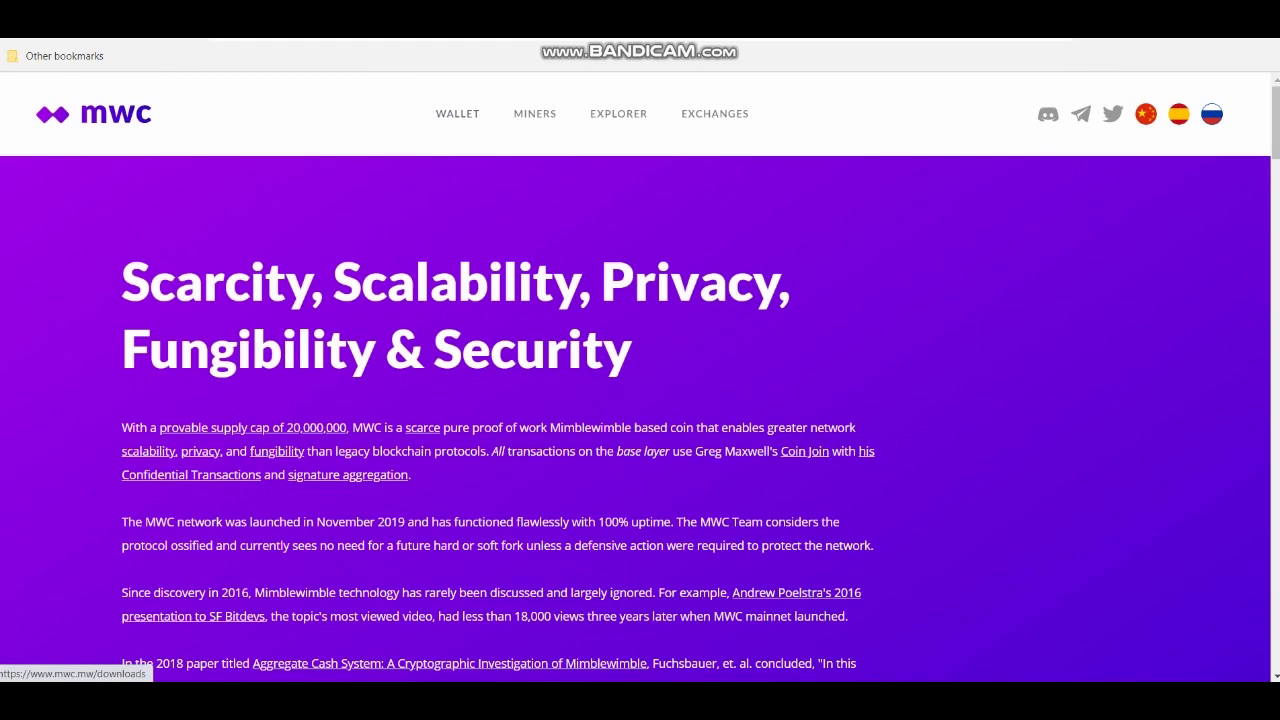
{"action": "left_click", "coordinate": [457, 113]}
{"action": "scroll", "coordinate": [440, 240], "scroll_direction": "up", "scroll_amount": 9}
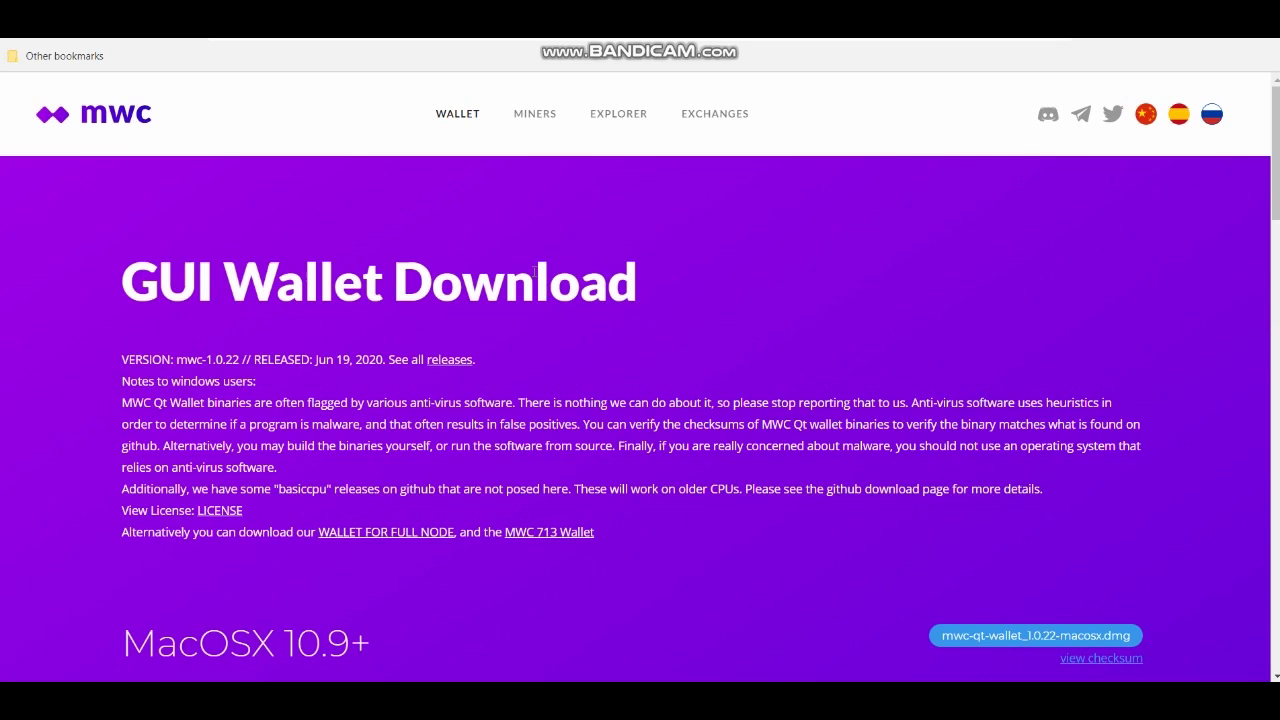
Review the Windows user notes and the wallet installers offered for MacOSX, Linux and Windows
{"action": "scroll", "coordinate": [606, 266], "scroll_direction": "down", "scroll_amount": 2}
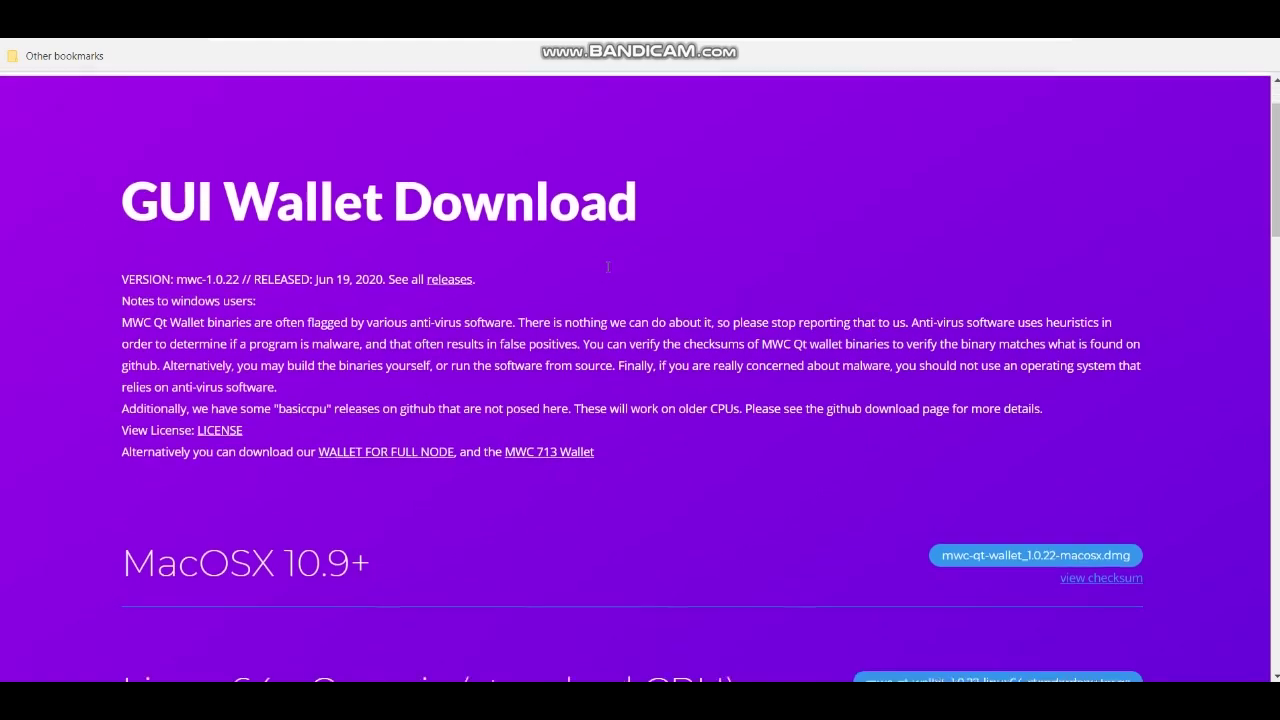
{"action": "scroll", "coordinate": [606, 270], "scroll_direction": "down", "scroll_amount": 1}
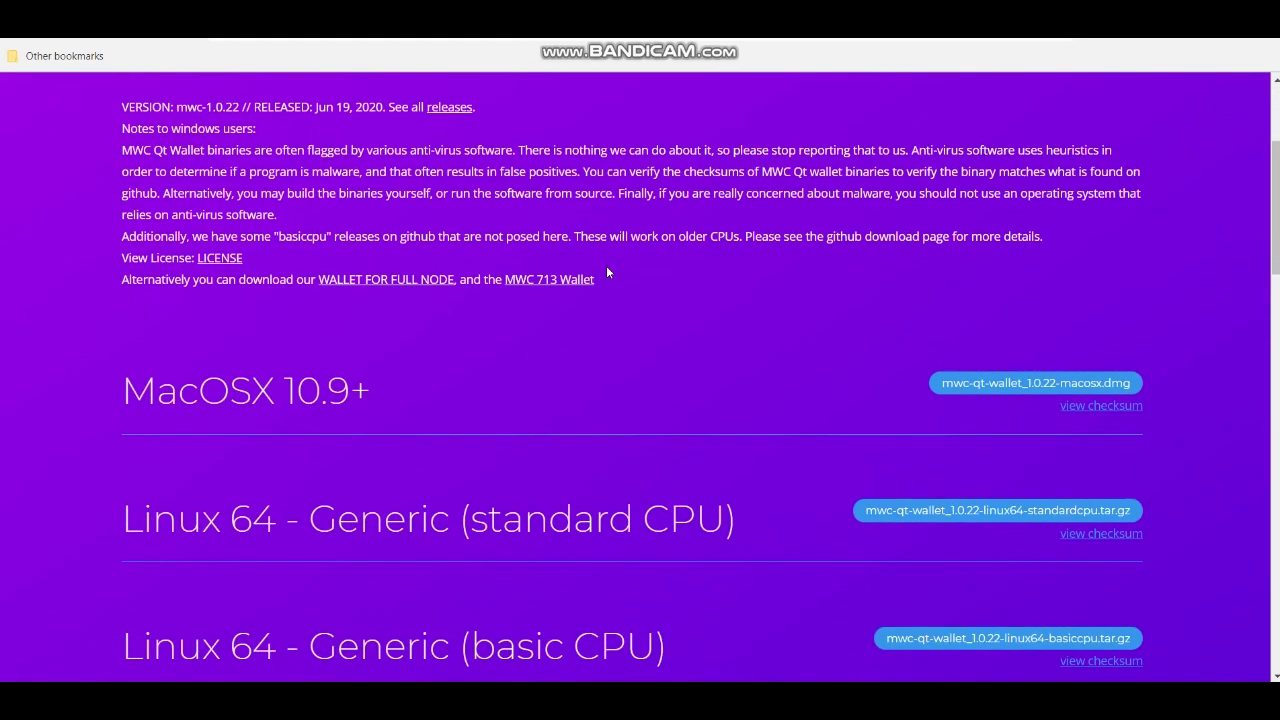
{"action": "scroll", "coordinate": [606, 270], "scroll_direction": "down", "scroll_amount": 3}
{"action": "scroll", "coordinate": [607, 270], "scroll_direction": "down", "scroll_amount": 3}
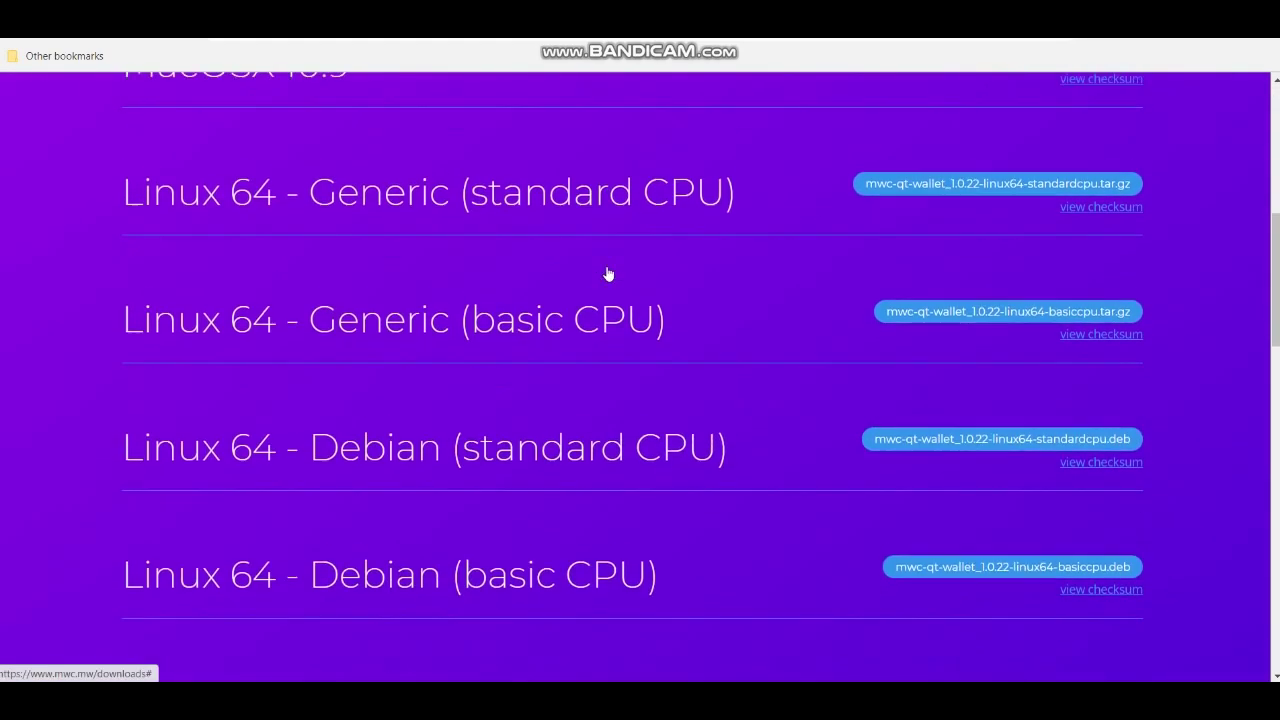
{"action": "scroll", "coordinate": [607, 271], "scroll_direction": "down", "scroll_amount": 4}
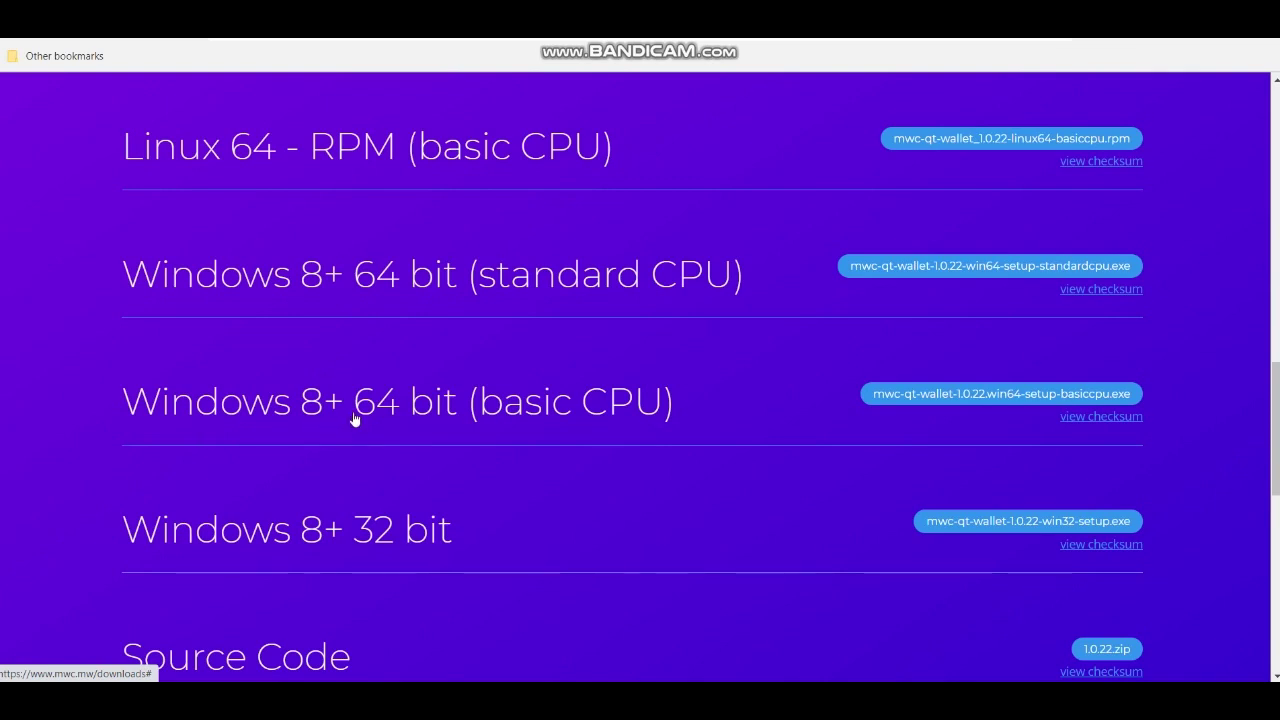
{"action": "scroll", "coordinate": [368, 415], "scroll_direction": "up", "scroll_amount": 1}
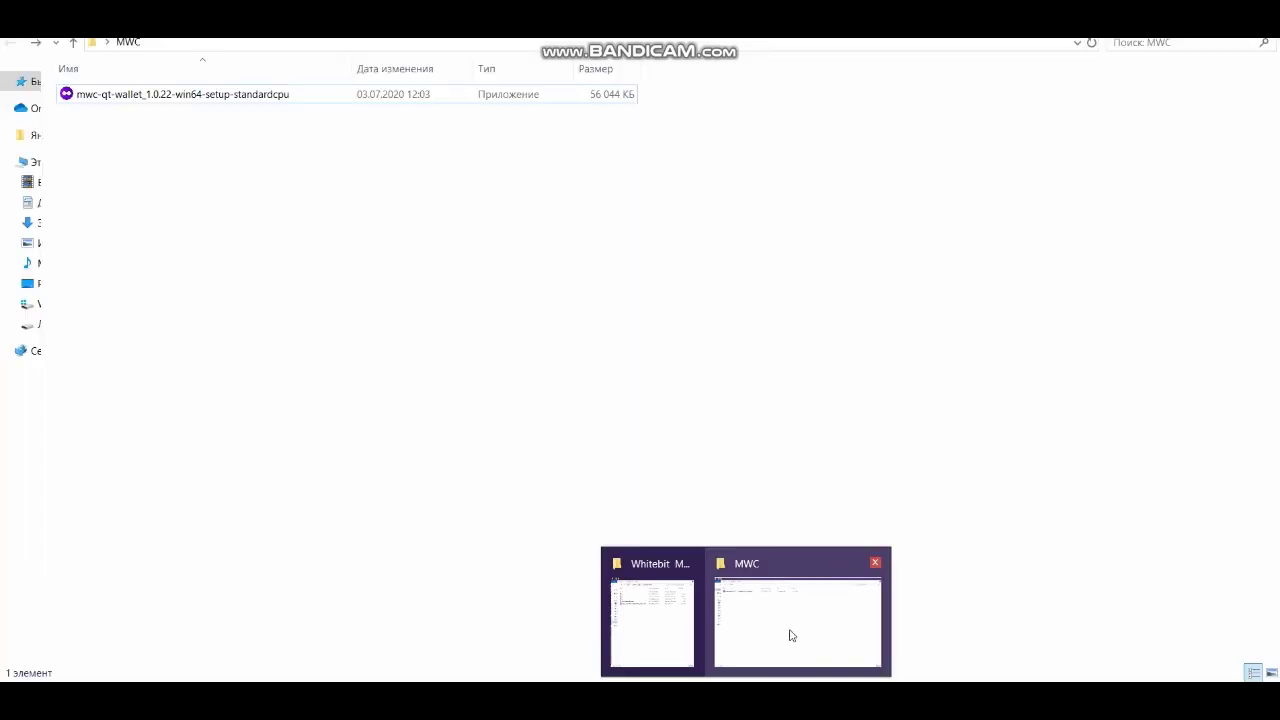
Switch to the File Explorer window showing the MWC folder with the wallet setup file
{"action": "left_click", "coordinate": [791, 636]}
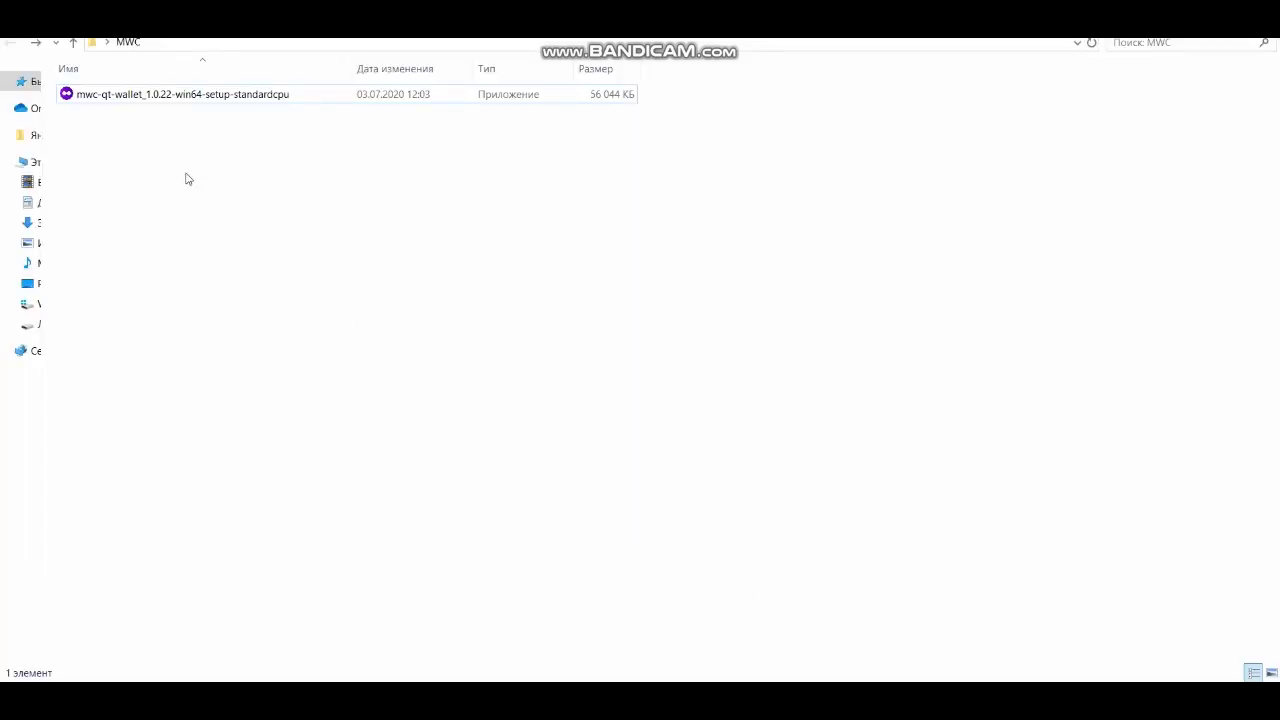
Run the wallet setup file from the MWC folder, keeping all components and the destination folder C:\Program Files\MWC
{"action": "double_click", "coordinate": [205, 94]}
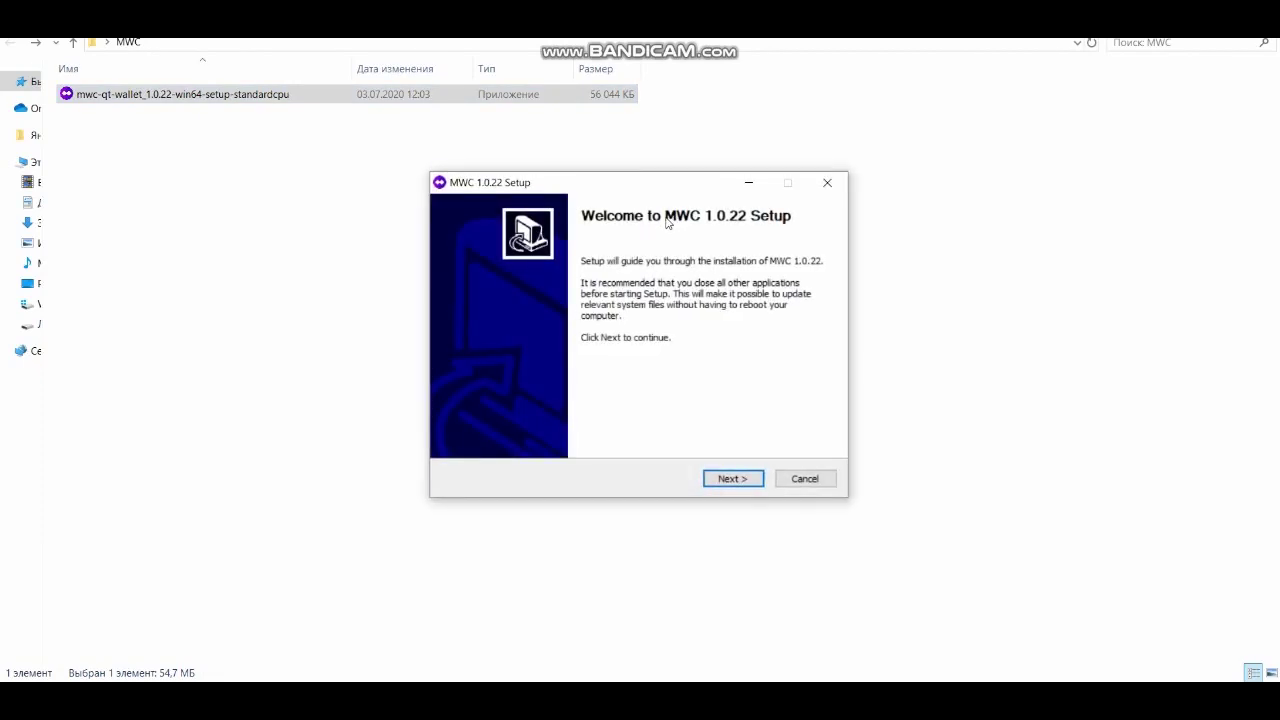
{"action": "left_click", "coordinate": [726, 482]}
{"action": "left_click", "coordinate": [733, 479]}
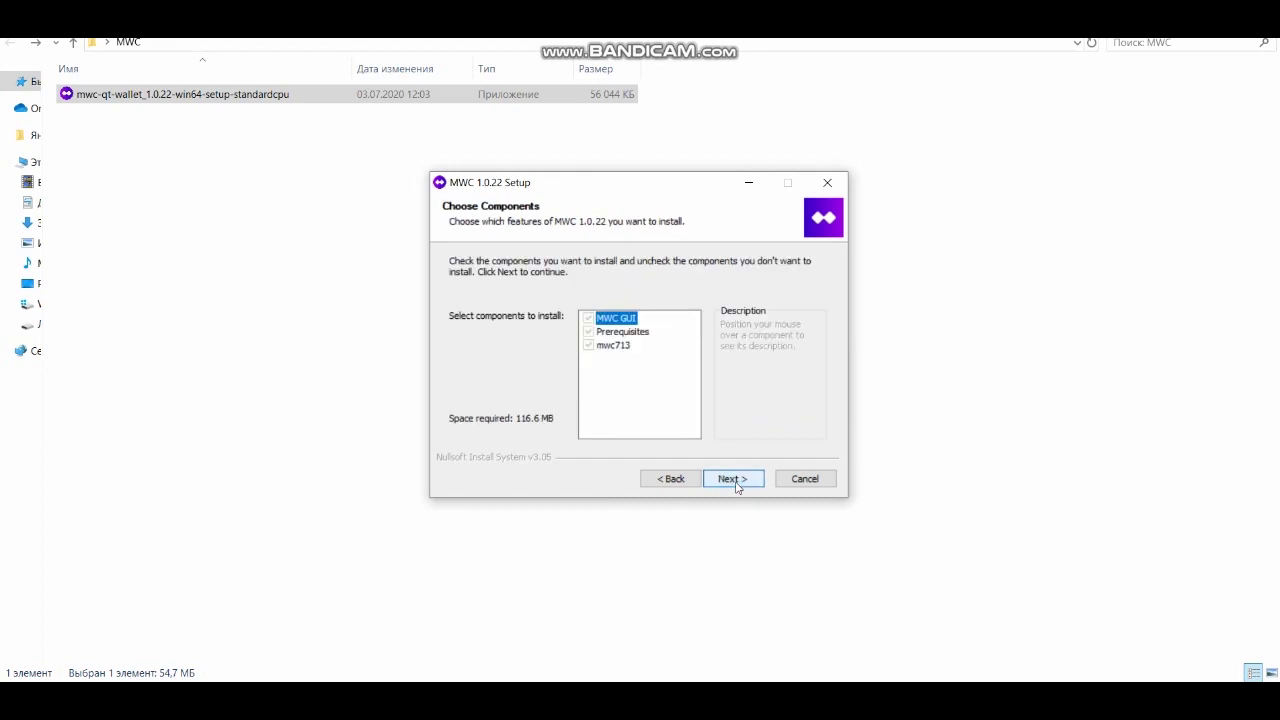
{"action": "left_click", "coordinate": [735, 481]}
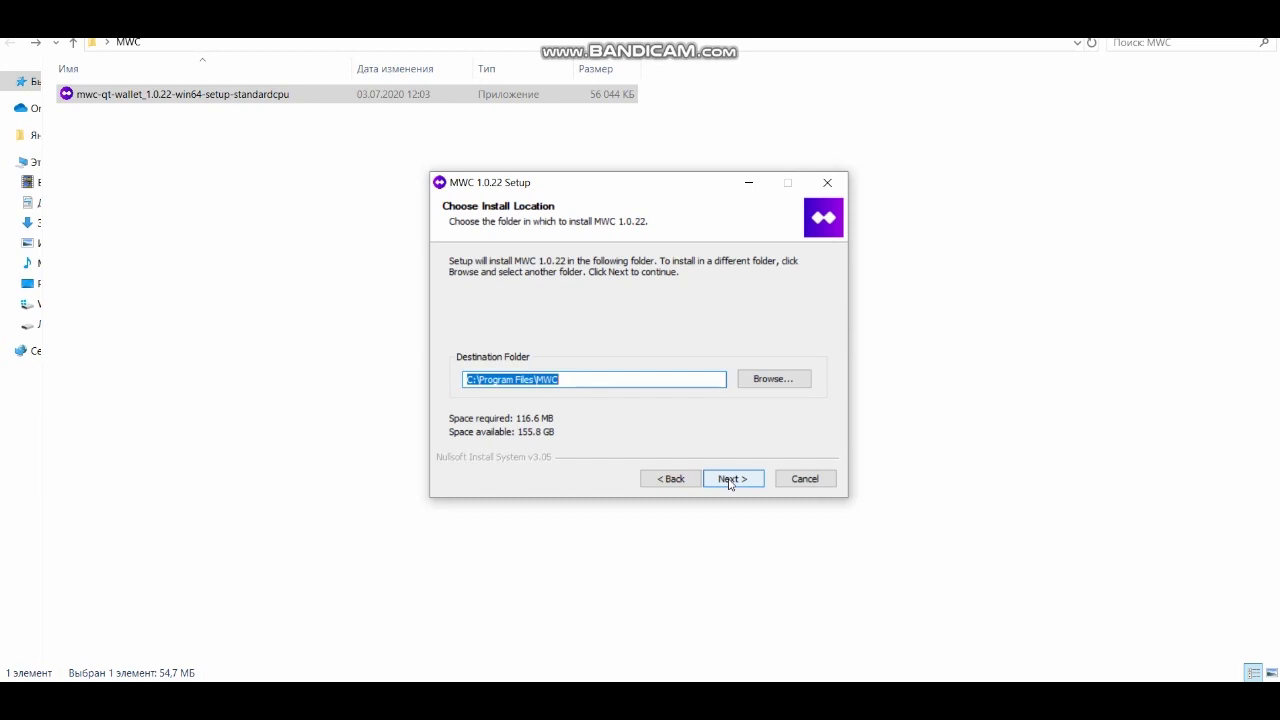
{"action": "left_click", "coordinate": [730, 480]}
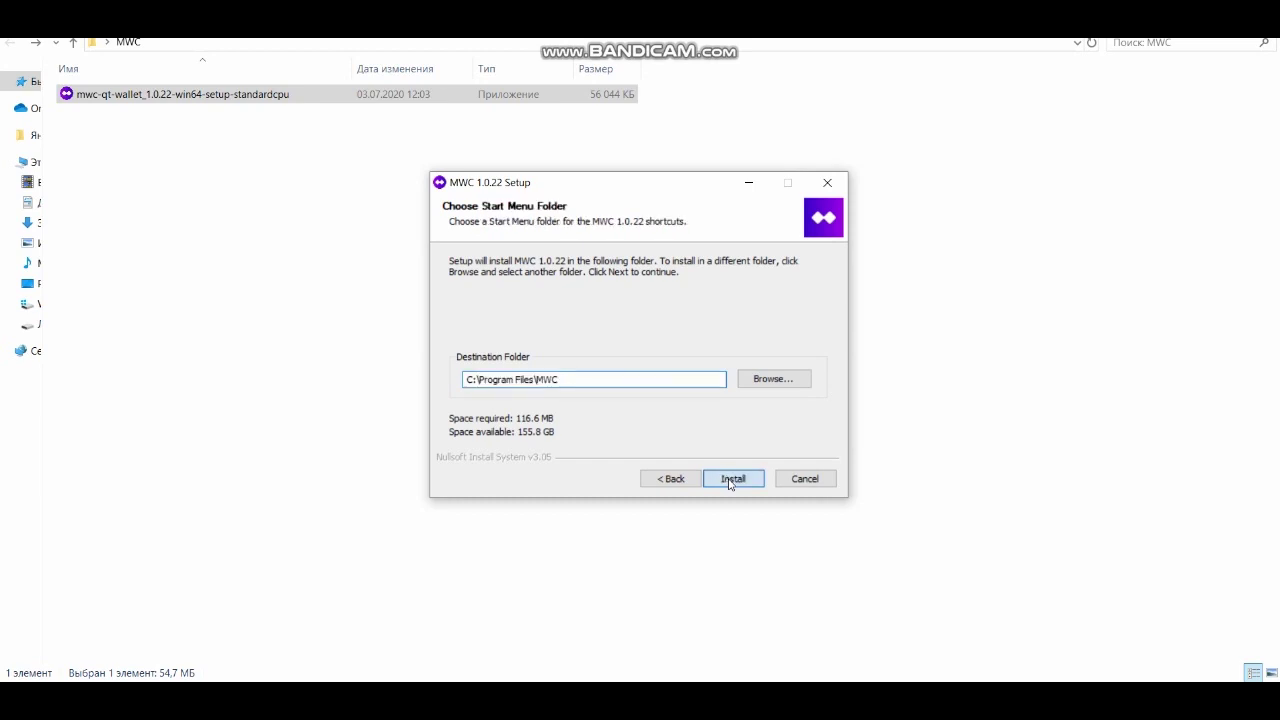
Install MWC 1.0.22 with the Start Menu folder MWC, and finish the setup with a desktop shortcut created
{"action": "left_click", "coordinate": [734, 485]}
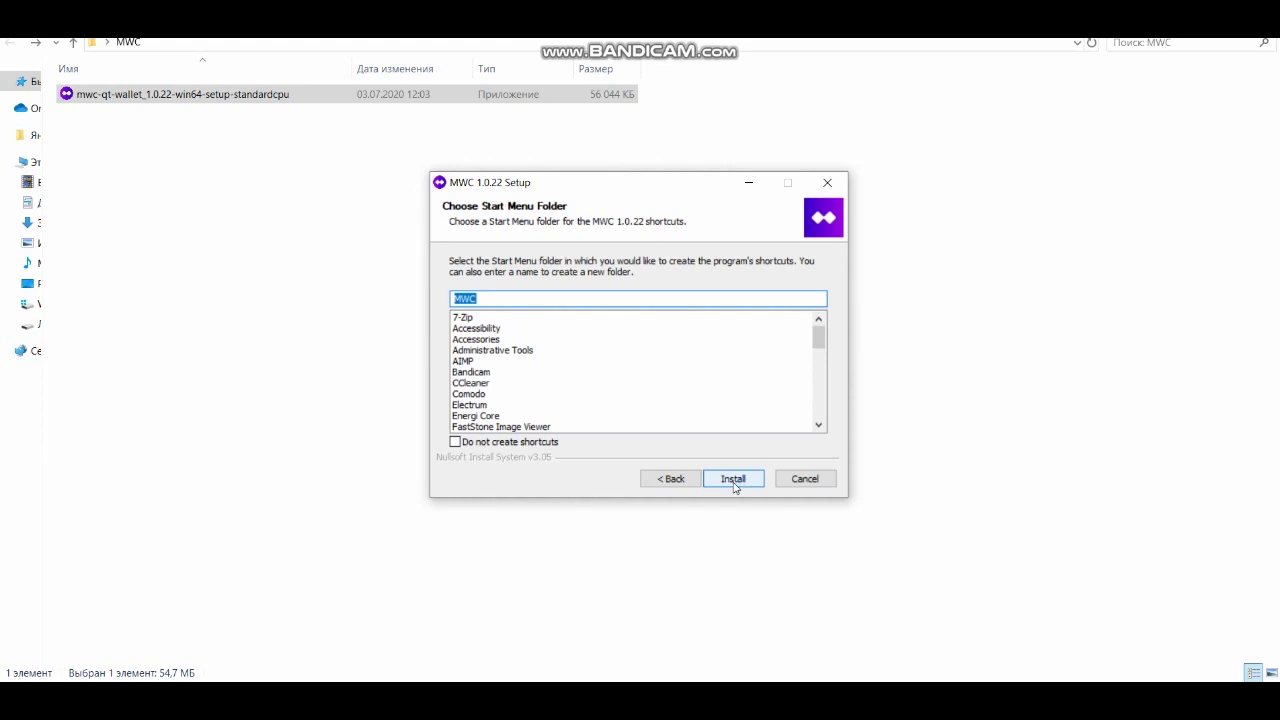
{"action": "left_click", "coordinate": [733, 480]}
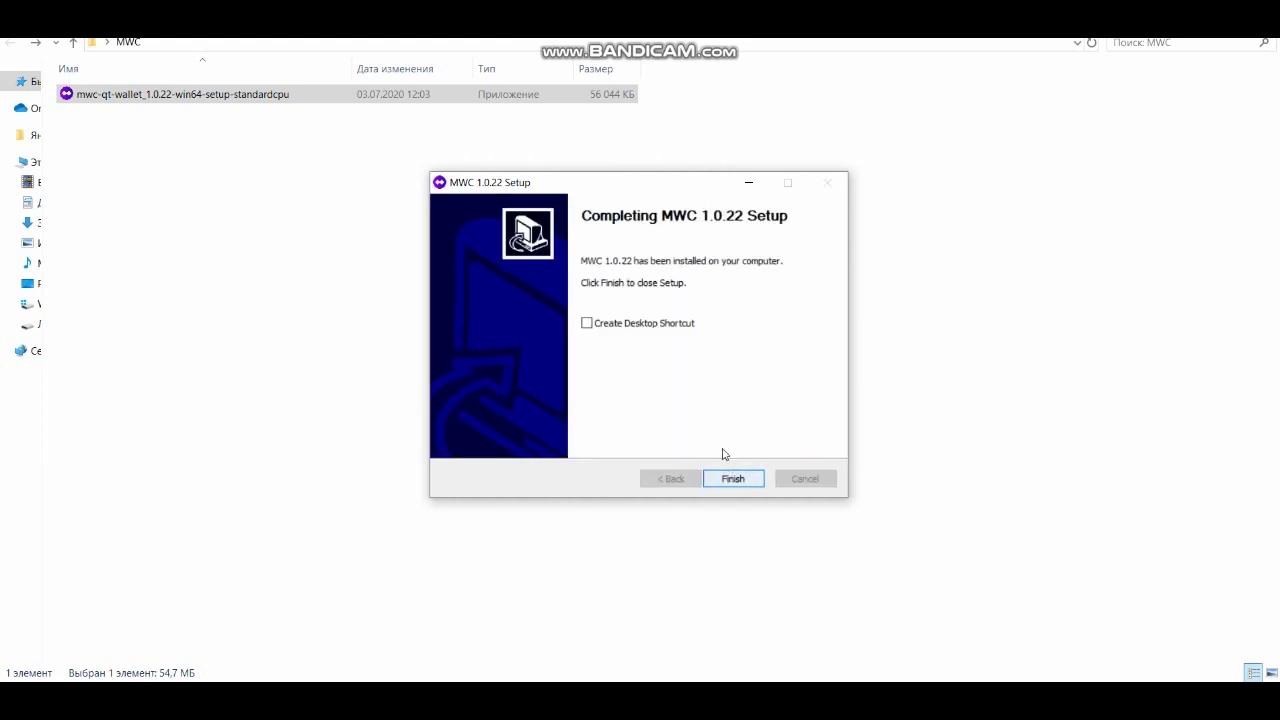
{"action": "left_click", "coordinate": [588, 323]}
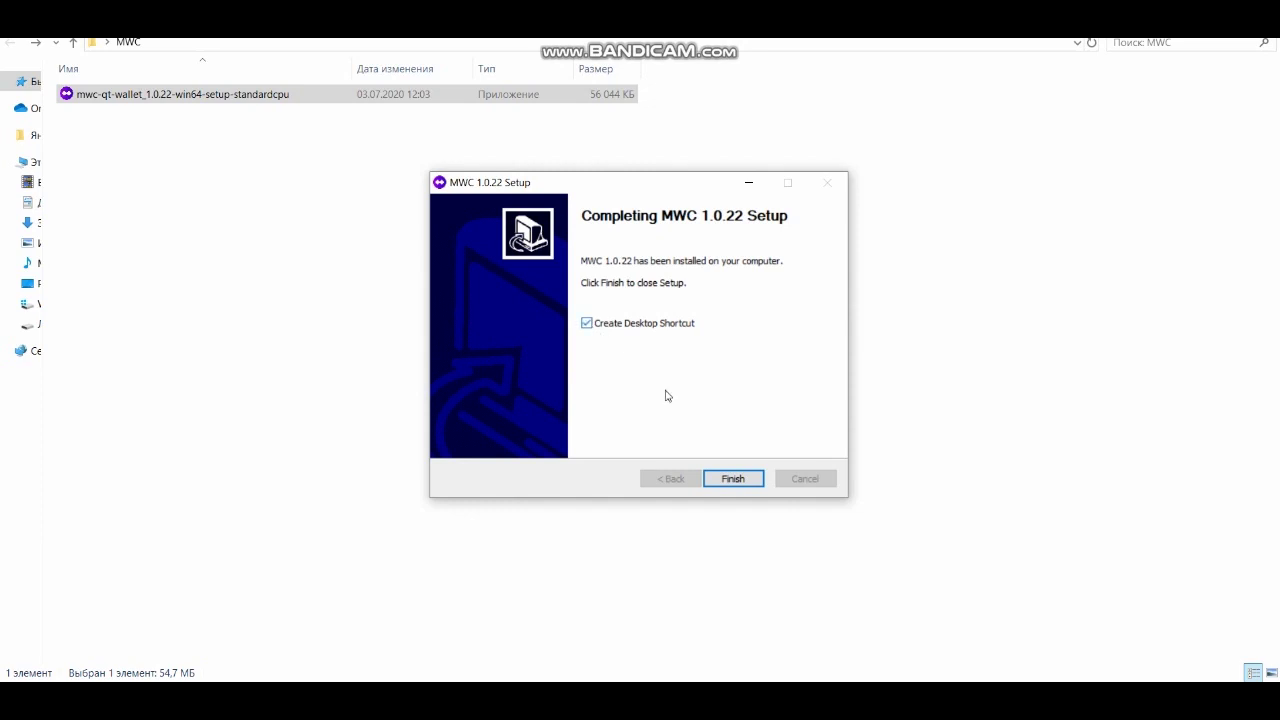
{"action": "left_click", "coordinate": [728, 480]}
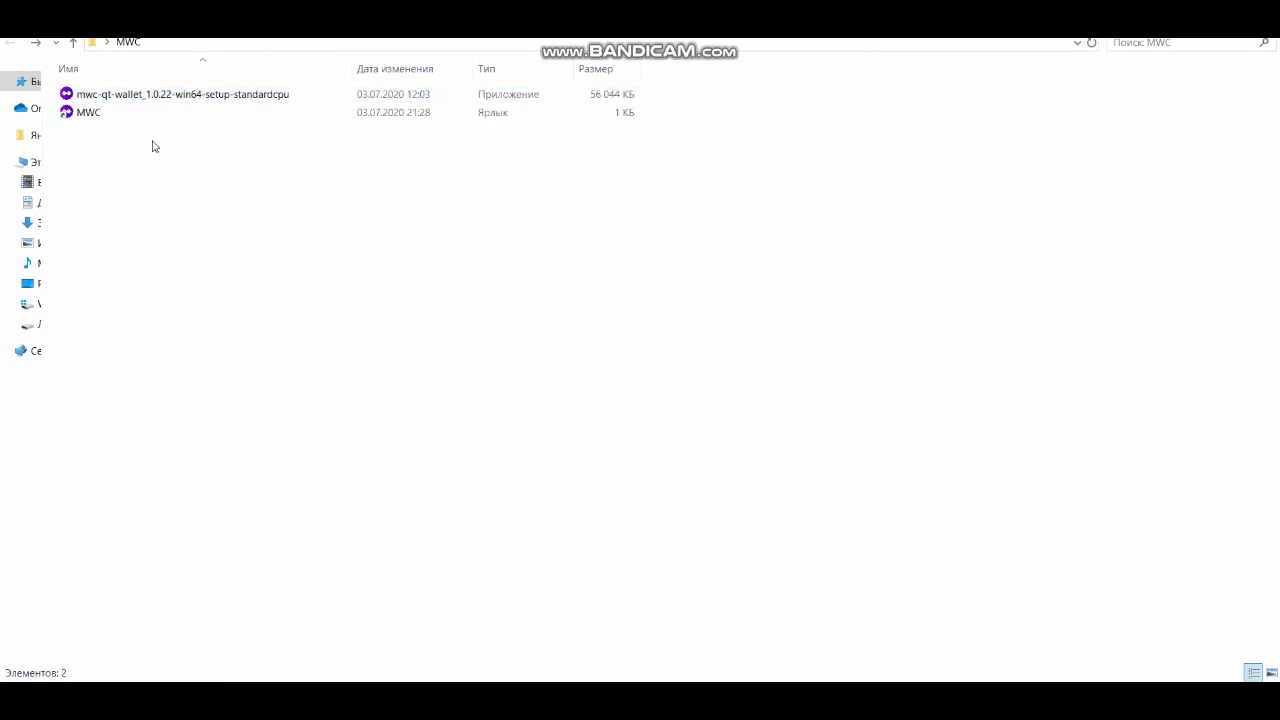
Launch the wallet from the MWC shortcut, enter and confirm the new wallet password, and create the wallet
{"action": "double_click", "coordinate": [94, 116]}
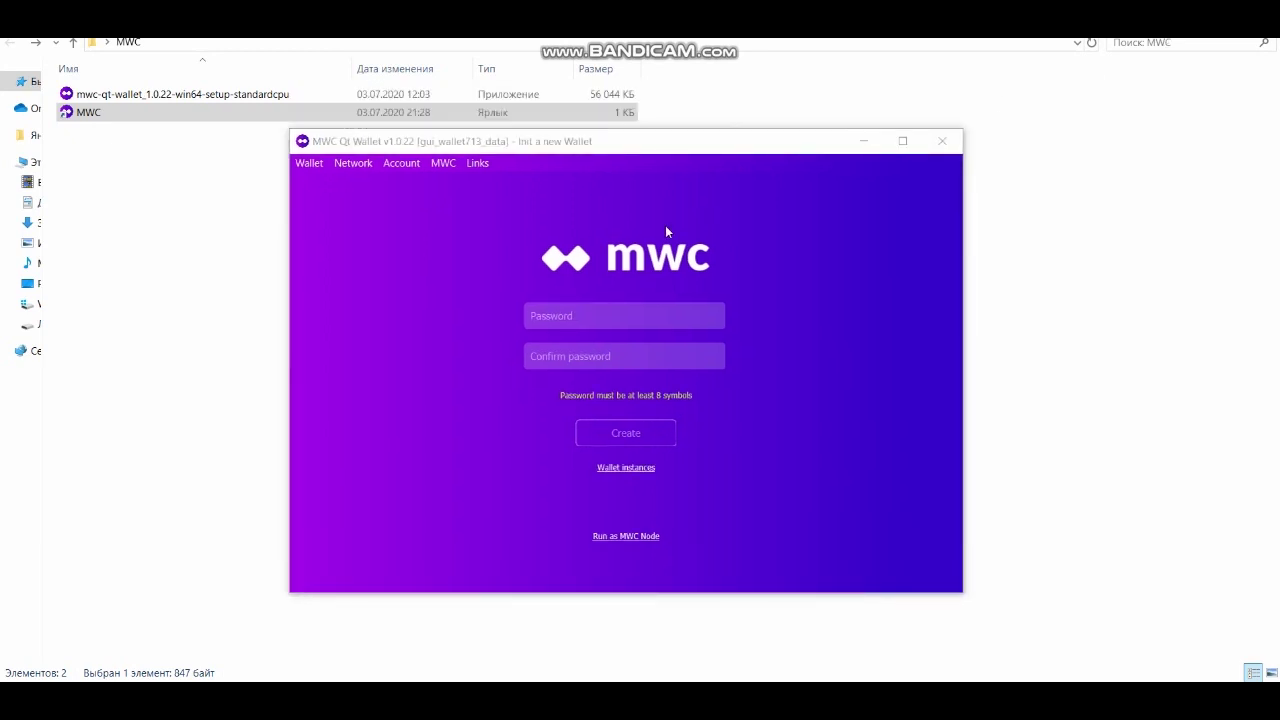
{"action": "left_click", "coordinate": [583, 318]}
{"action": "key", "text": "ctrl+v"}
{"action": "left_click", "coordinate": [584, 356]}
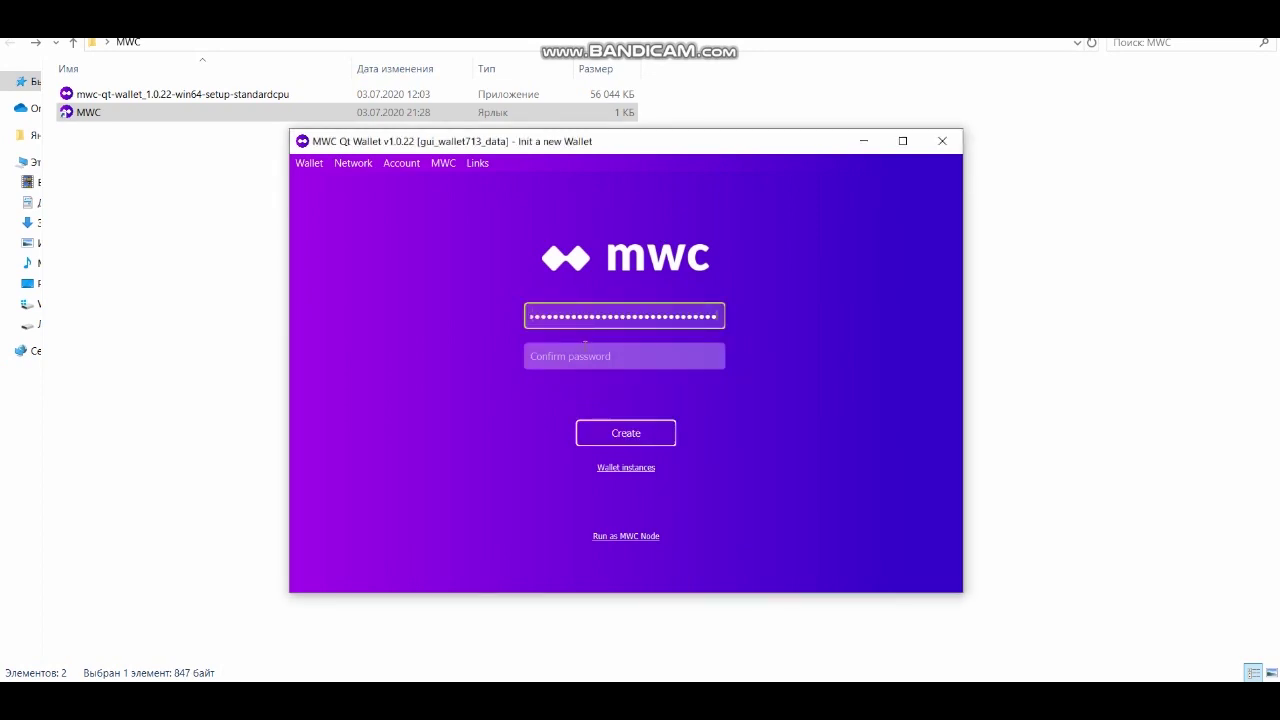
{"action": "key", "text": "ctrl+v"}
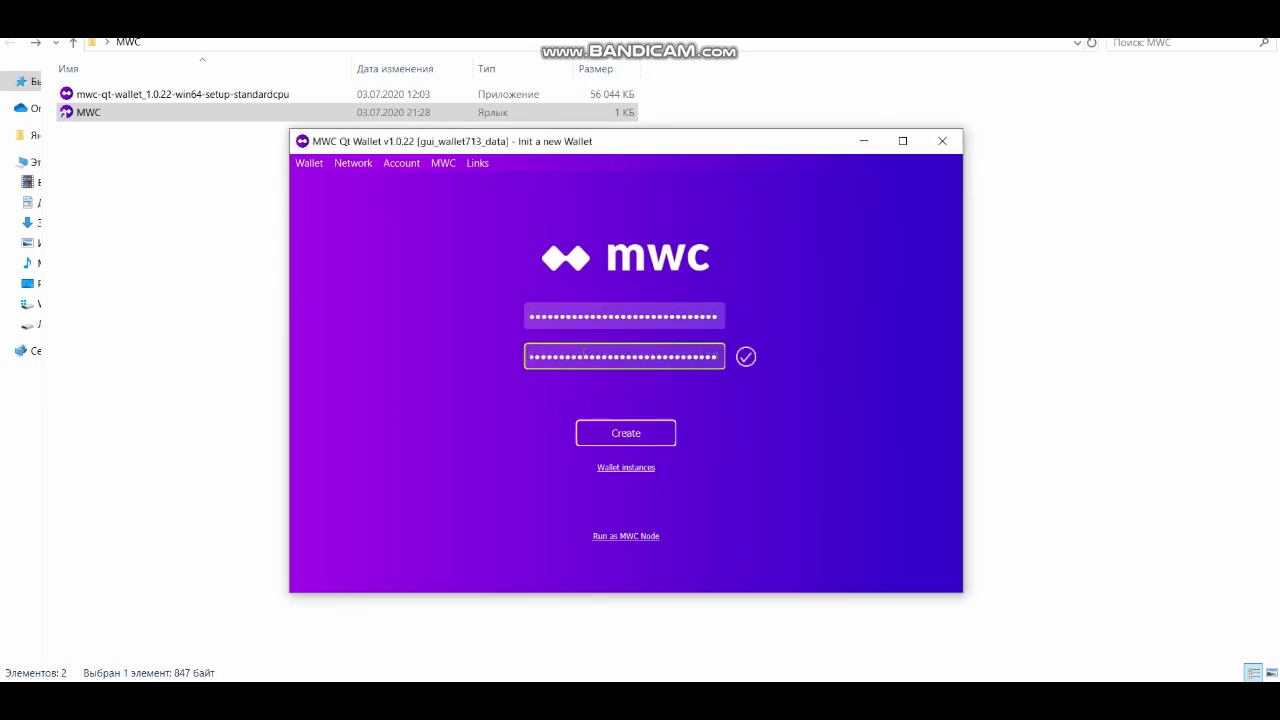
{"action": "left_click", "coordinate": [629, 440]}
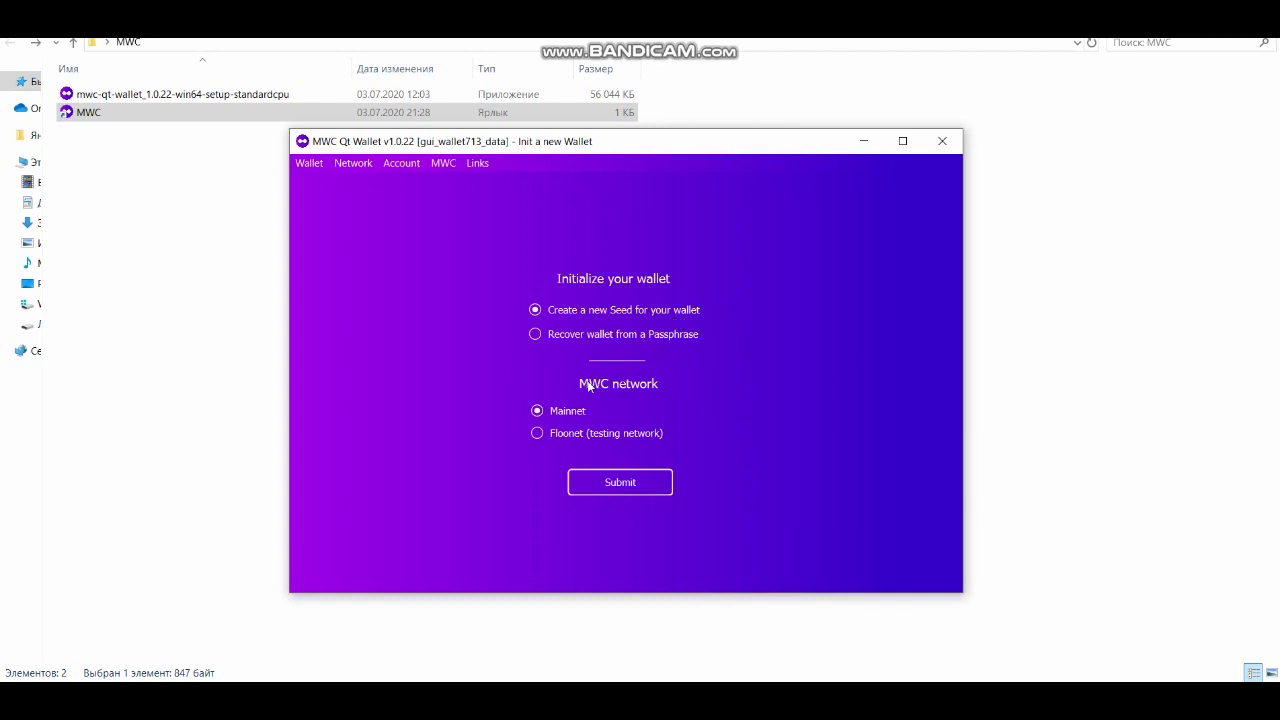
Initialize the wallet with a new seed on Mainnet and acknowledge the mnemonic passphrase
{"action": "left_click", "coordinate": [620, 483]}
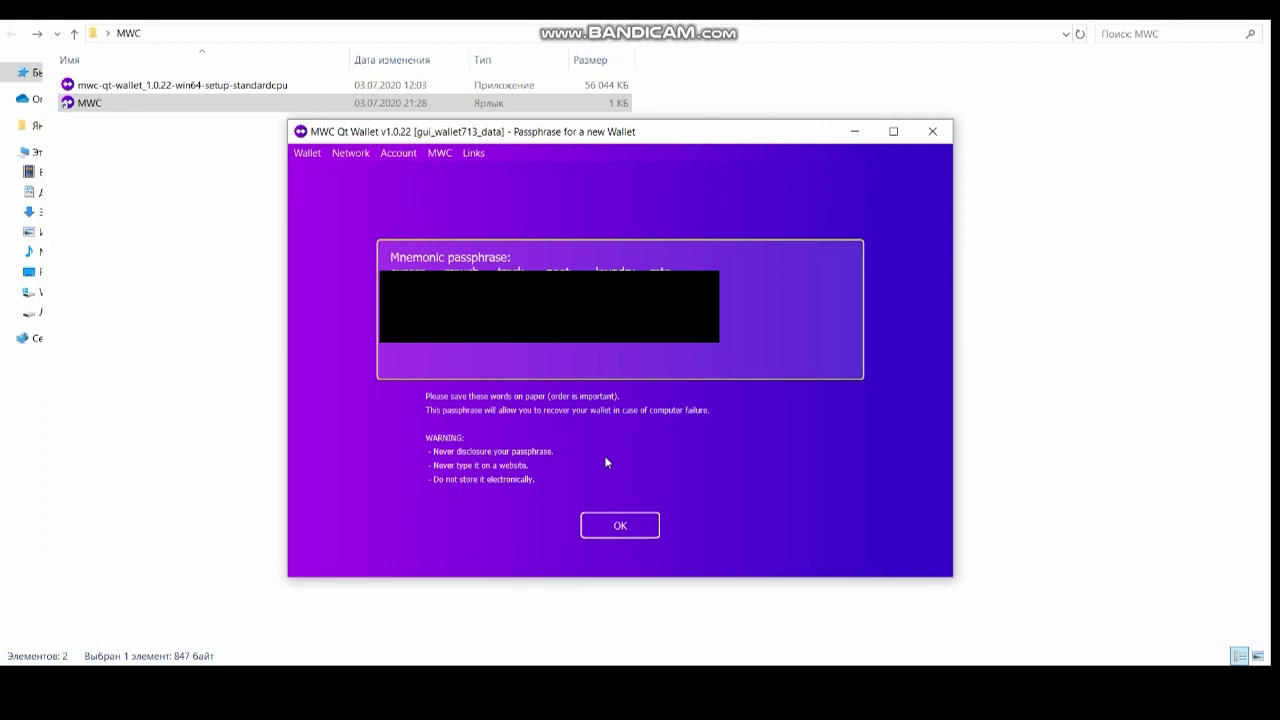
{"action": "left_click", "coordinate": [620, 527]}
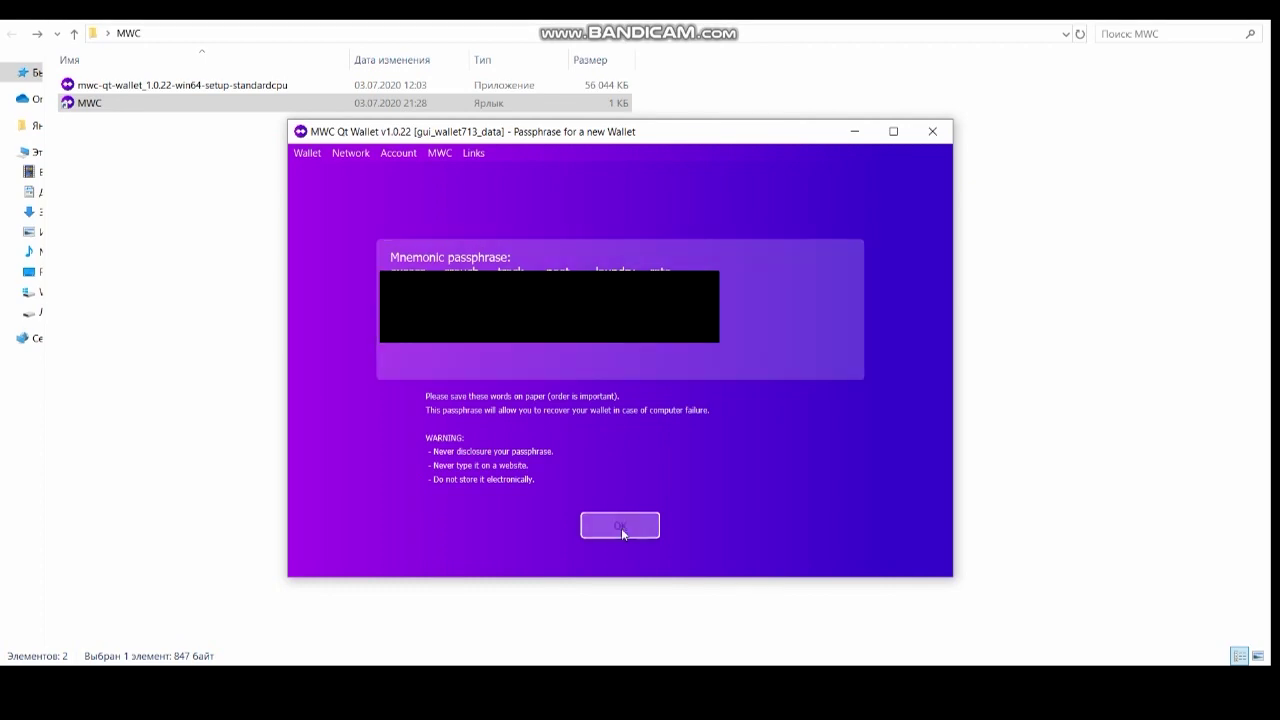